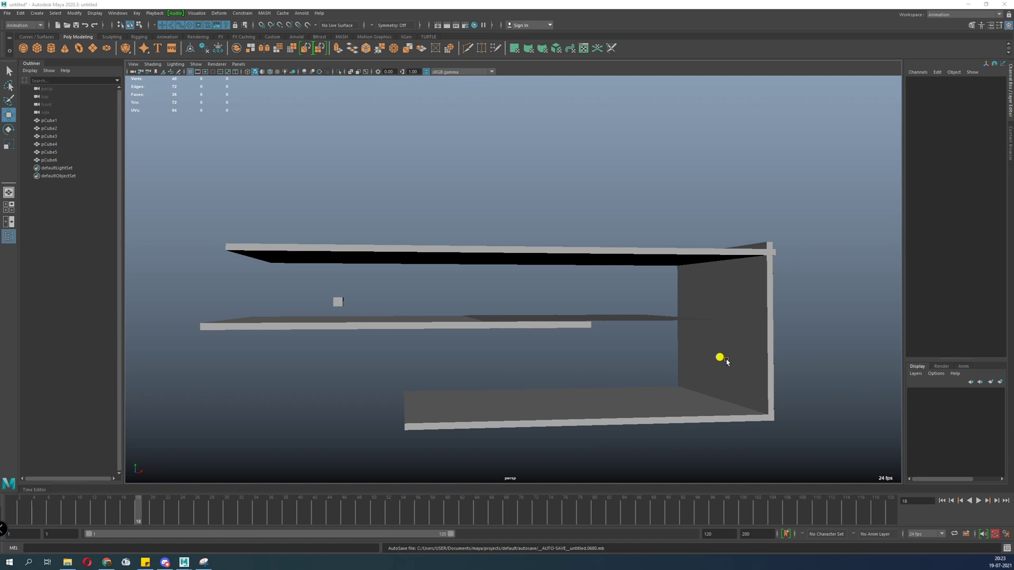
Play back the scene and scrub the small cube's animation from frame 1 to frame 120 and back.
{"action": "middle_click_drag", "start_coordinate": [434, 327], "coordinate": [405, 333], "text": "alt"}
{"action": "left_click", "coordinate": [978, 501]}
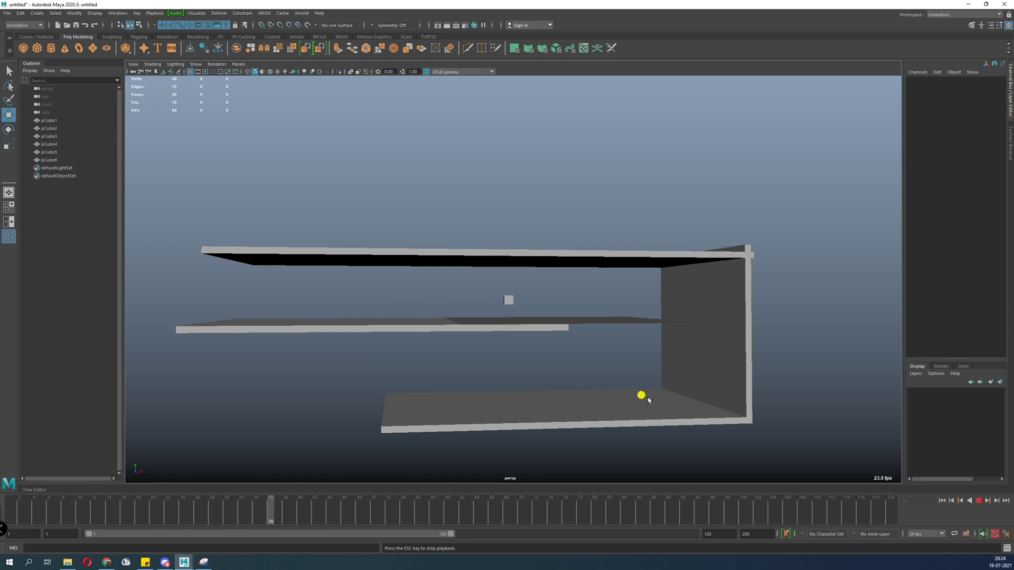
{"action": "mouse_move", "coordinate": [425, 379]}
{"action": "left_mouse_down", "text": "alt"}
{"action": "mouse_move", "coordinate": [362, 380]}
{"action": "mouse_move", "coordinate": [429, 380]}
{"action": "left_mouse_up", "text": "alt"}
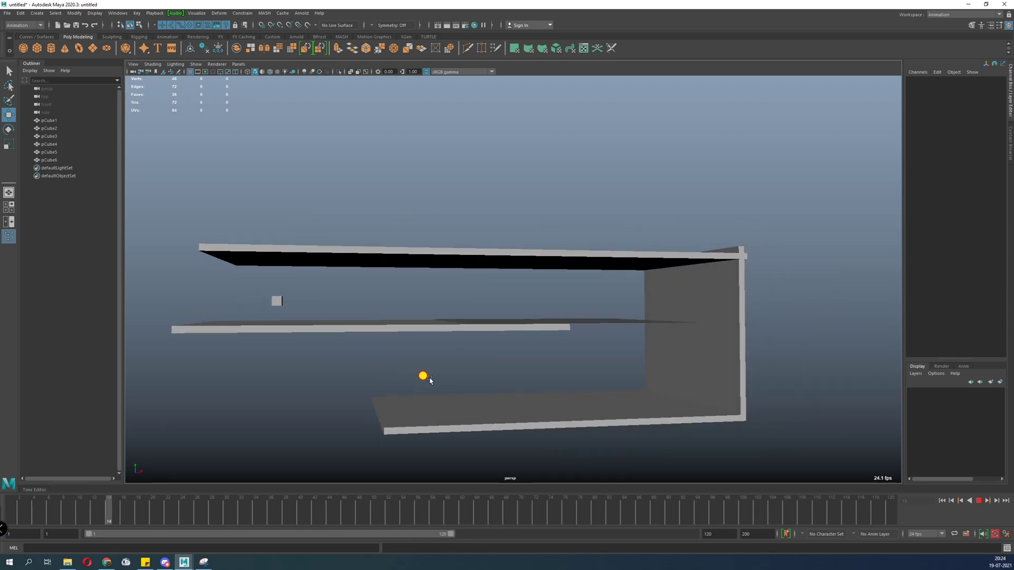
{"action": "left_click", "coordinate": [979, 500]}
{"action": "left_click", "coordinate": [560, 369]}
{"action": "left_click_drag", "start_coordinate": [541, 373], "coordinate": [509, 388], "text": "alt"}
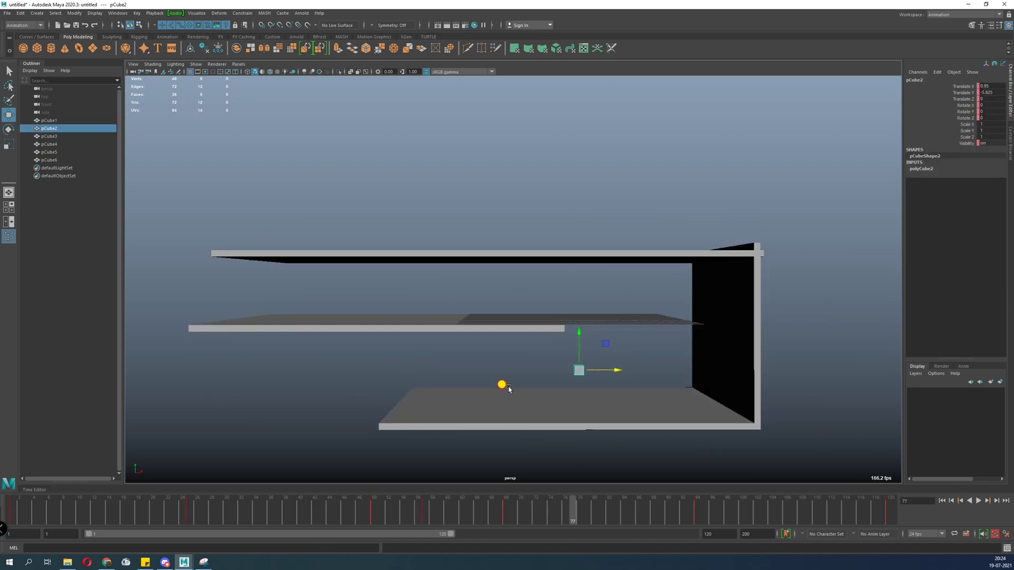
{"action": "left_click_drag", "start_coordinate": [13, 511], "coordinate": [898, 508]}
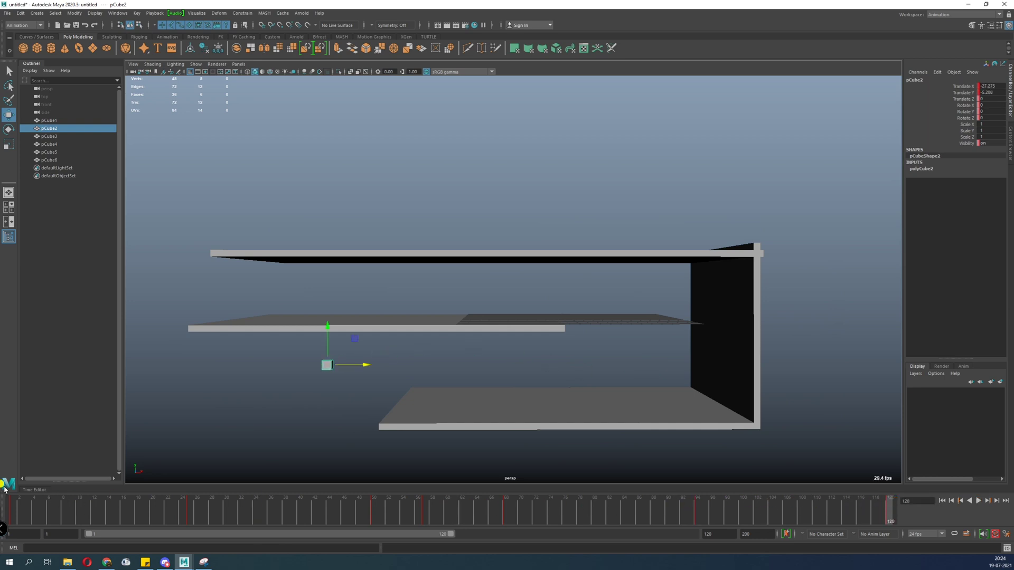
{"action": "left_click_drag", "start_coordinate": [32, 511], "coordinate": [12, 510]}
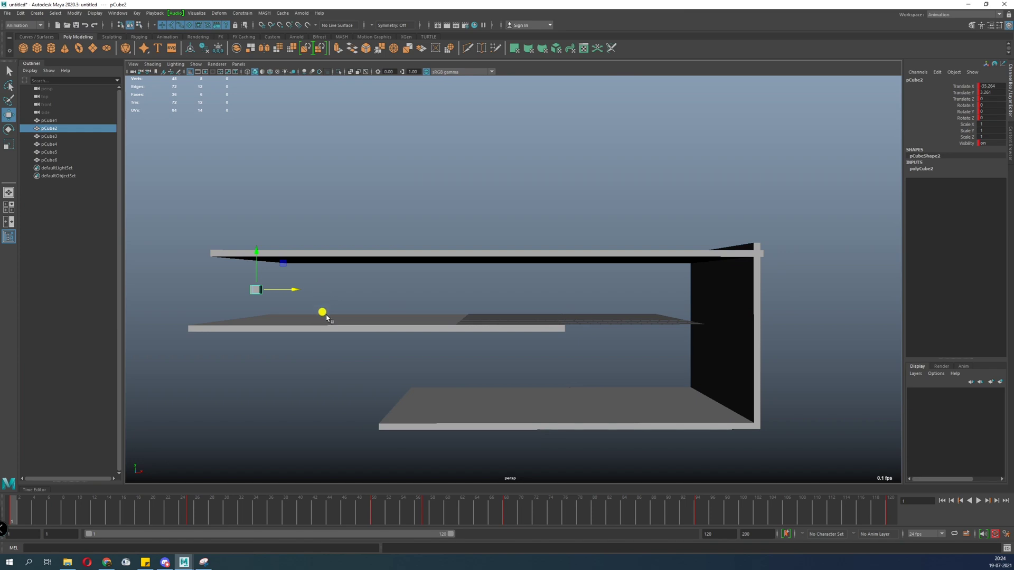
Create a camera and move it along Z out in front of the platforms.
{"action": "left_click_drag", "start_coordinate": [326, 317], "coordinate": [366, 324], "text": "alt"}
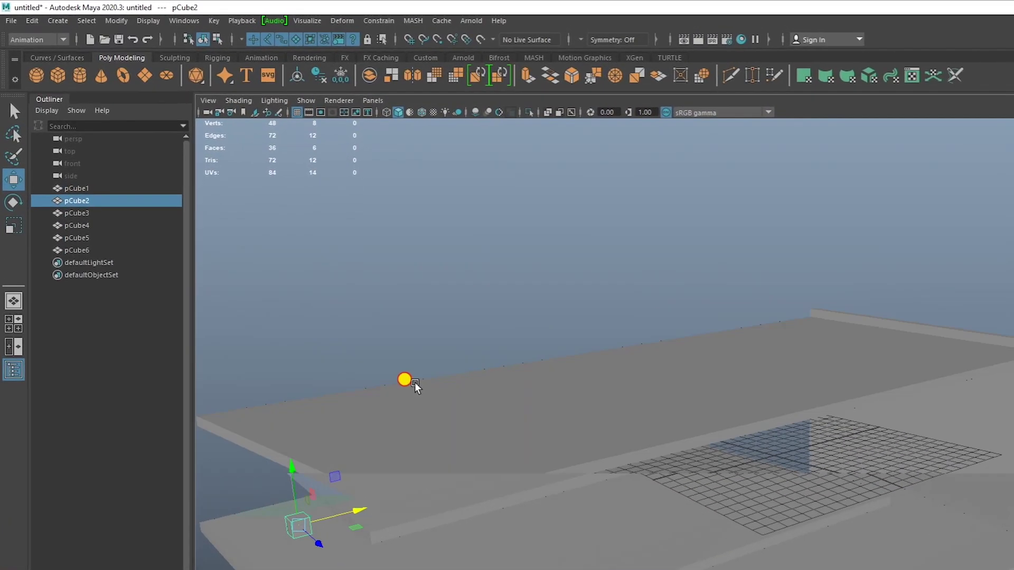
{"action": "left_click_drag", "start_coordinate": [404, 384], "coordinate": [370, 343], "text": "alt"}
{"action": "left_click", "coordinate": [56, 21]}
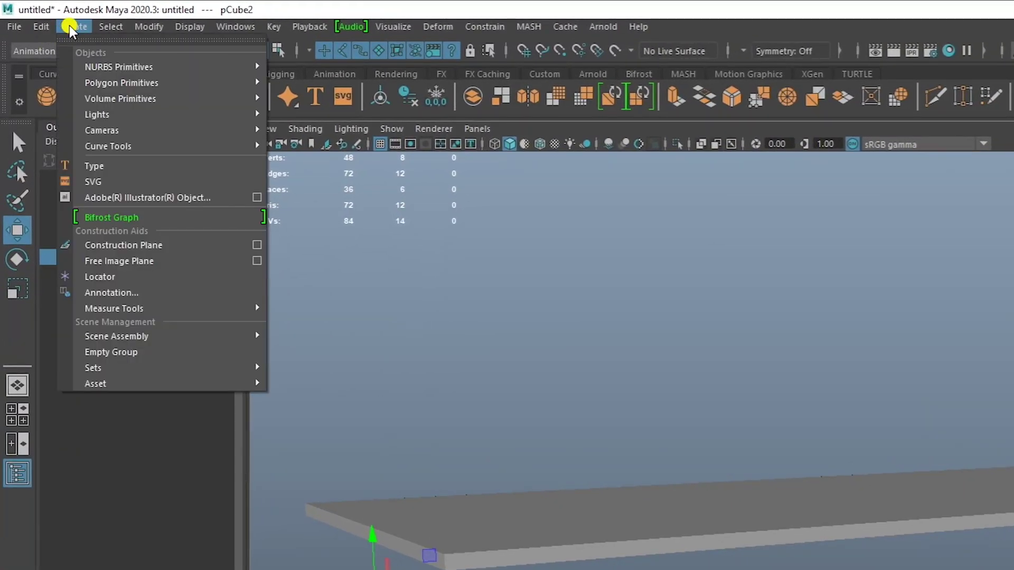
{"action": "mouse_move", "coordinate": [106, 130]}
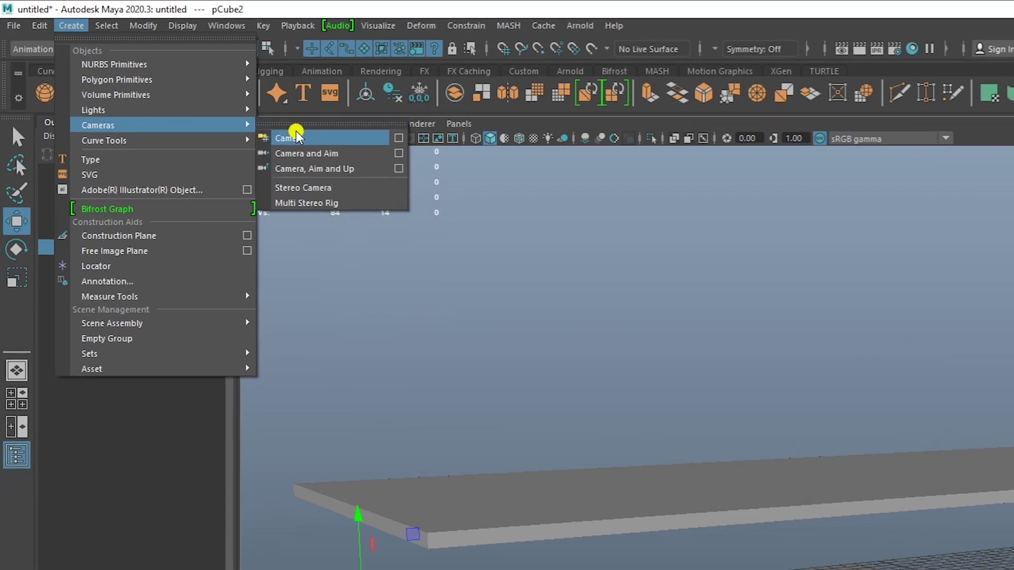
{"action": "left_click", "coordinate": [298, 136]}
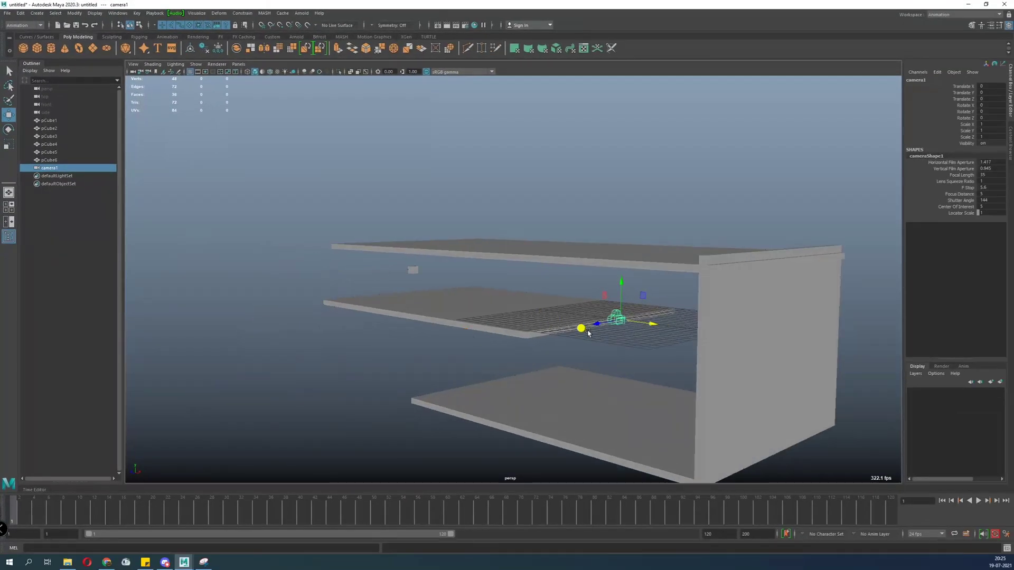
{"action": "left_click_drag", "start_coordinate": [597, 323], "coordinate": [376, 365]}
{"action": "left_click_drag", "start_coordinate": [235, 411], "coordinate": [534, 353], "text": "alt"}
{"action": "middle_click_drag", "start_coordinate": [534, 349], "coordinate": [636, 435]}
{"action": "left_click_drag", "start_coordinate": [620, 427], "coordinate": [541, 376], "text": "alt"}
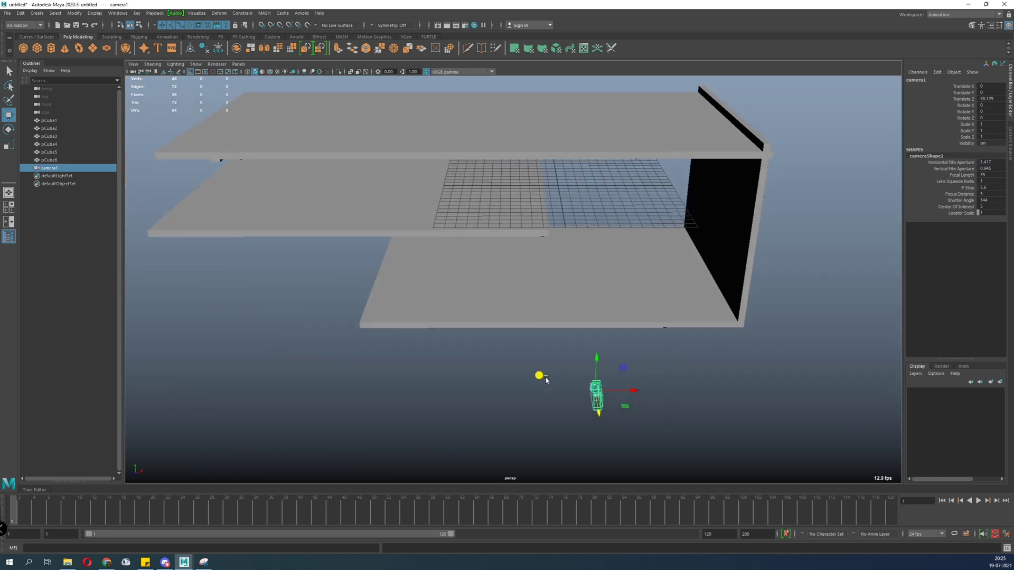
Switch the viewport to look through camera1.
{"action": "left_click", "coordinate": [240, 64]}
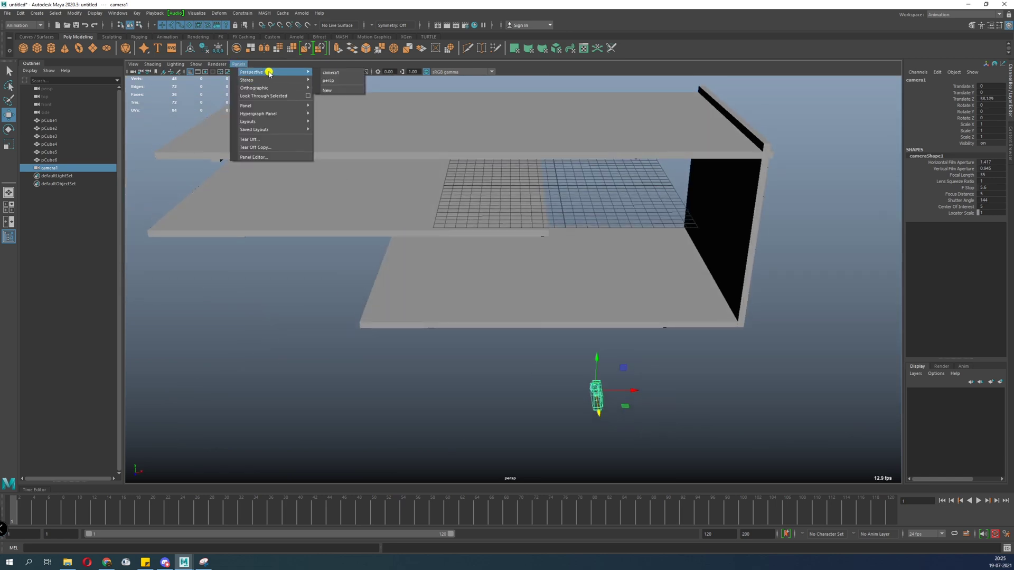
{"action": "left_click", "coordinate": [237, 64]}
{"action": "left_click", "coordinate": [236, 64]}
{"action": "mouse_move", "coordinate": [254, 72]}
{"action": "left_click", "coordinate": [353, 76]}
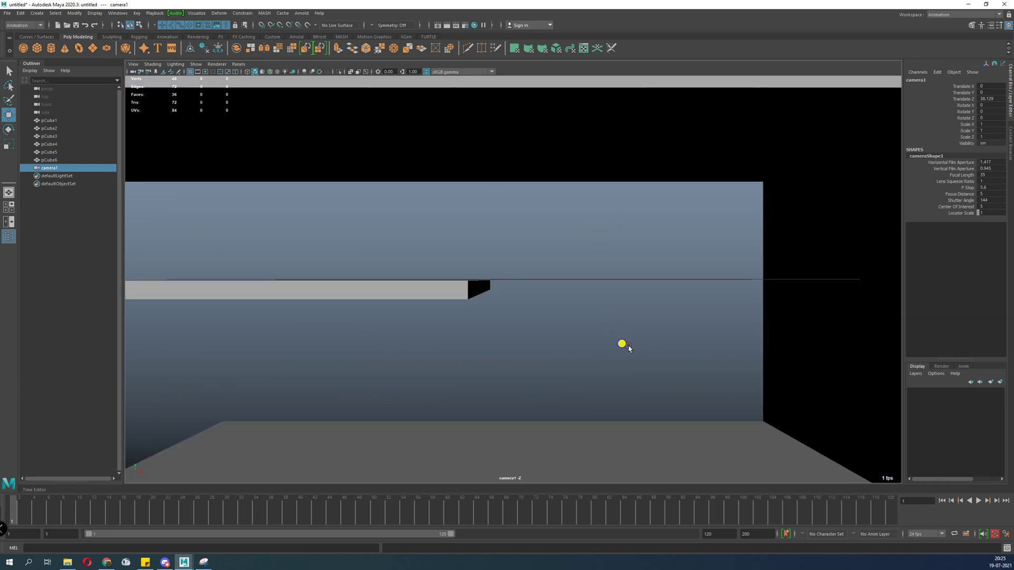
Pull camera1 back and pan it to frame all the platforms, the side wall and the small cube.
{"action": "scroll", "coordinate": [165, 288], "scroll_direction": "down", "scroll_amount": 5}
{"action": "right_click_drag", "start_coordinate": [379, 280], "coordinate": [314, 278], "text": "alt"}
{"action": "middle_click_drag", "start_coordinate": [314, 277], "coordinate": [469, 269], "text": "alt"}
{"action": "right_click_drag", "start_coordinate": [469, 268], "coordinate": [428, 260], "text": "alt"}
{"action": "middle_click_drag", "start_coordinate": [428, 260], "coordinate": [455, 271], "text": "alt"}
{"action": "right_click_drag", "start_coordinate": [454, 271], "coordinate": [446, 272], "text": "alt"}
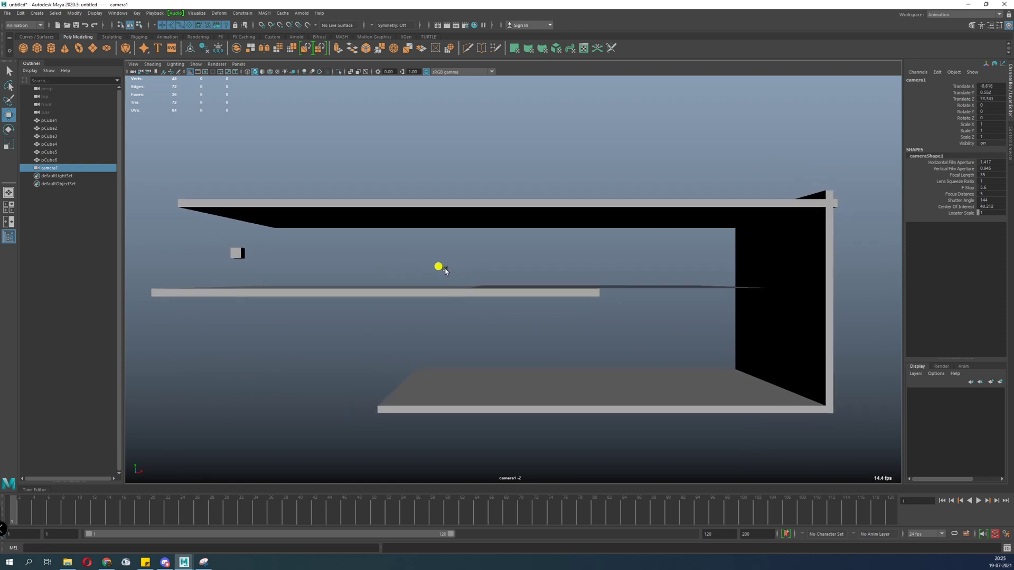
{"action": "middle_click_drag", "start_coordinate": [446, 272], "coordinate": [441, 277], "text": "alt"}
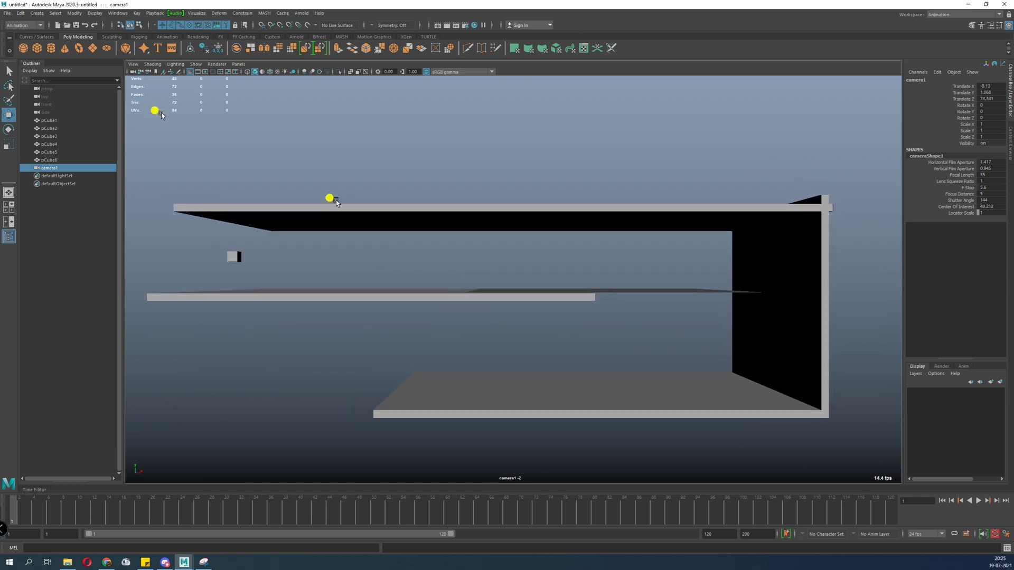
Display the resolution gate and bring the camera closer to the small cube and the upper two platforms.
{"action": "left_click", "coordinate": [203, 71]}
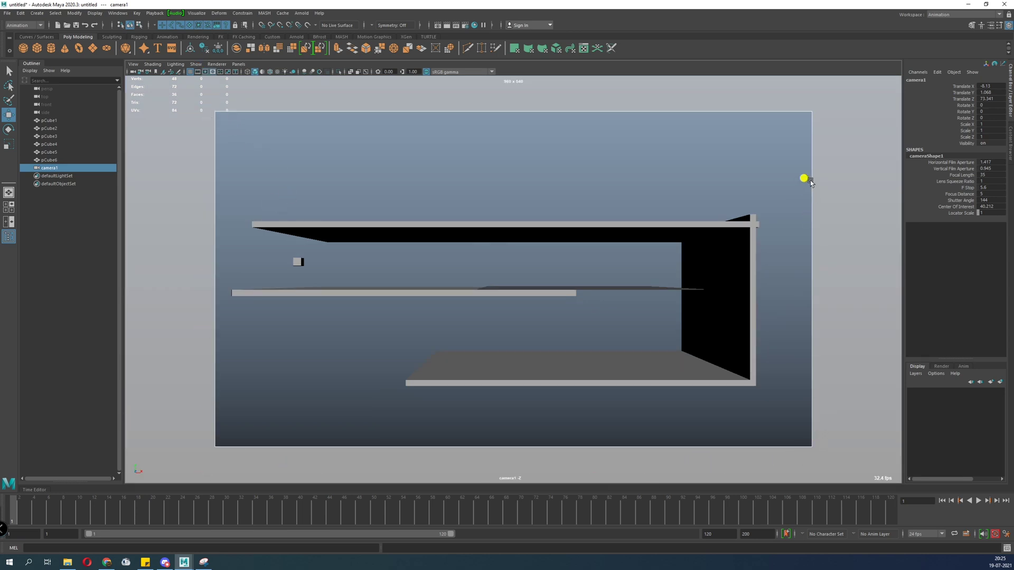
{"action": "middle_click_drag", "start_coordinate": [384, 253], "coordinate": [470, 259], "text": "alt"}
{"action": "right_click_drag", "start_coordinate": [478, 250], "coordinate": [554, 315], "text": "alt"}
{"action": "middle_click_drag", "start_coordinate": [545, 308], "coordinate": [559, 314], "text": "alt"}
{"action": "right_click_drag", "start_coordinate": [560, 316], "coordinate": [363, 367], "text": "alt"}
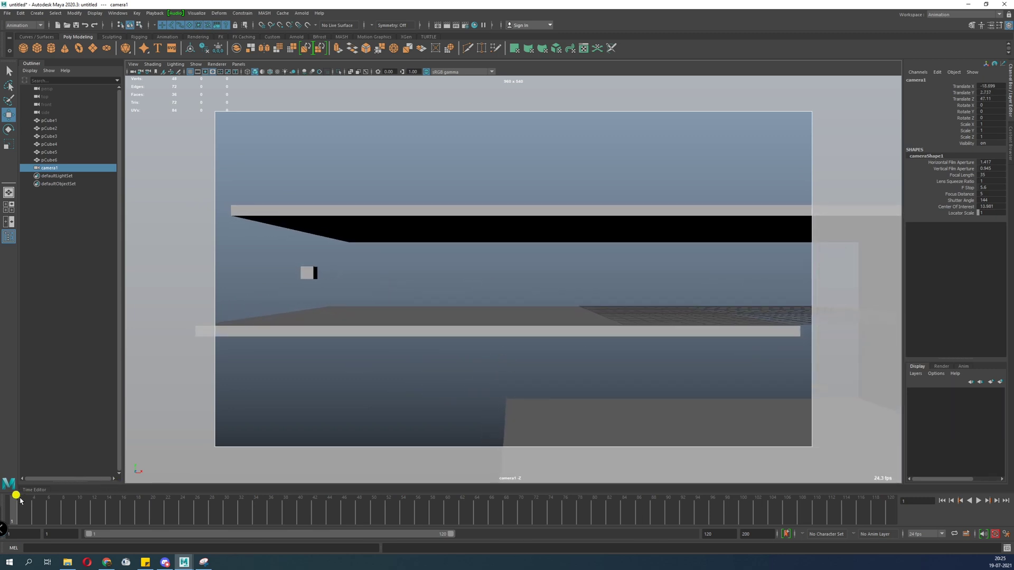
Select the small cube and pan, dolly and slightly tilt the camera to reframe it between the upper two platforms.
{"action": "left_click", "coordinate": [310, 280]}
{"action": "middle_click_drag", "start_coordinate": [356, 317], "coordinate": [596, 356], "text": "alt"}
{"action": "middle_click_drag", "start_coordinate": [509, 318], "coordinate": [494, 353], "text": "alt"}
{"action": "right_click_drag", "start_coordinate": [492, 356], "coordinate": [502, 443], "text": "alt"}
{"action": "left_click_drag", "start_coordinate": [418, 372], "coordinate": [421, 365], "text": "alt"}
{"action": "middle_click_drag", "start_coordinate": [421, 366], "coordinate": [456, 360], "text": "alt"}
{"action": "left_click_drag", "start_coordinate": [457, 361], "coordinate": [407, 313], "text": "alt"}
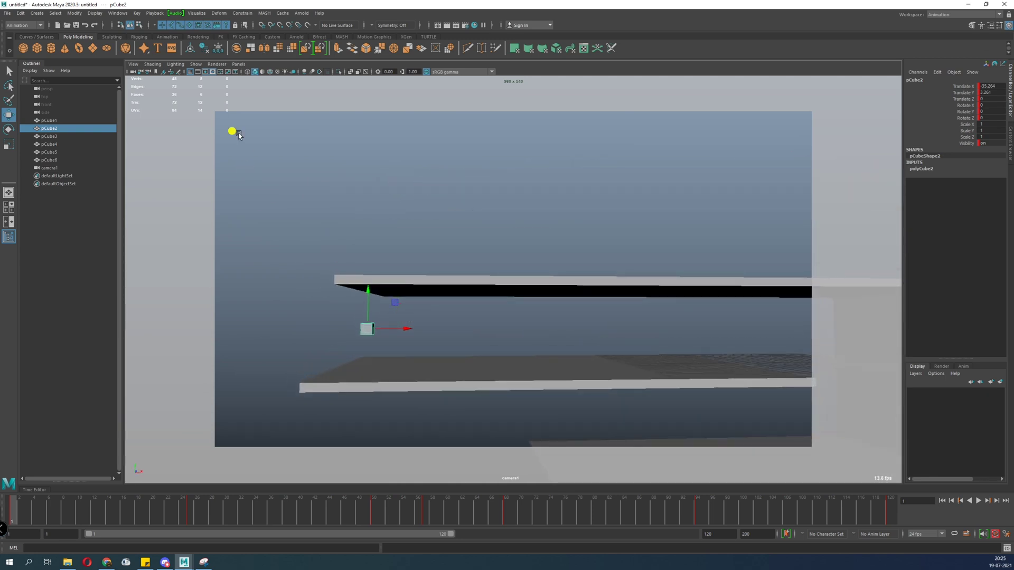
Set camera1's focal length to 75 and reframe the cube between the top and middle platforms.
{"action": "left_click", "coordinate": [133, 72]}
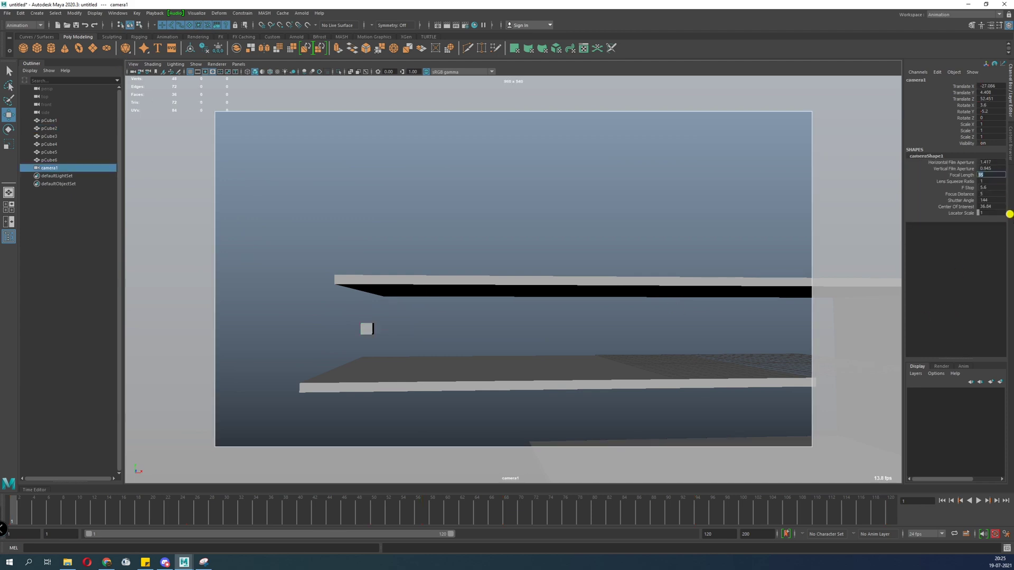
{"action": "key", "text": "Return"}
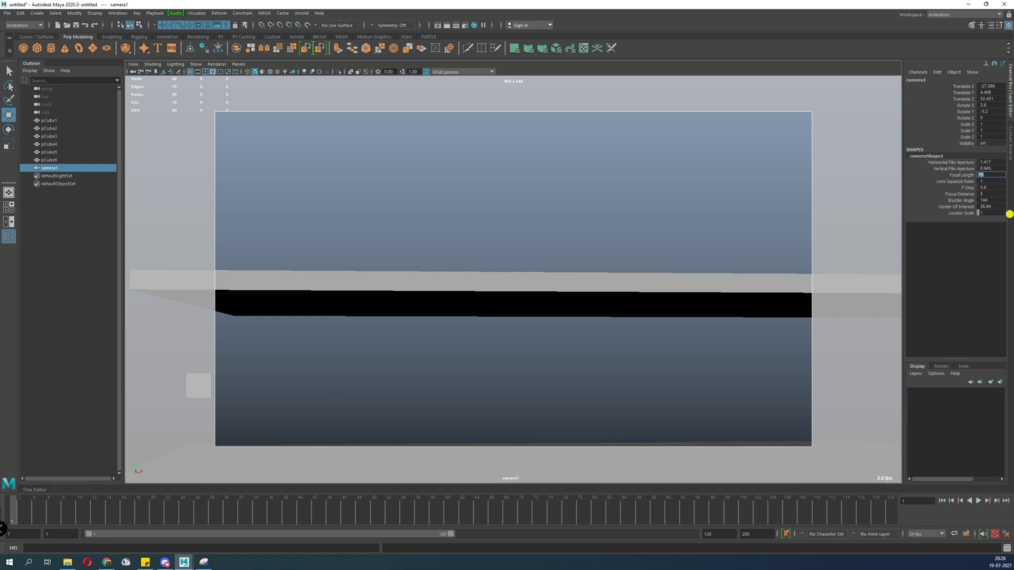
{"action": "right_click_drag", "start_coordinate": [677, 380], "coordinate": [550, 364], "text": "alt"}
{"action": "middle_click_drag", "start_coordinate": [568, 363], "coordinate": [616, 347], "text": "alt"}
{"action": "scroll", "coordinate": [459, 317], "scroll_direction": "up", "scroll_amount": 5}
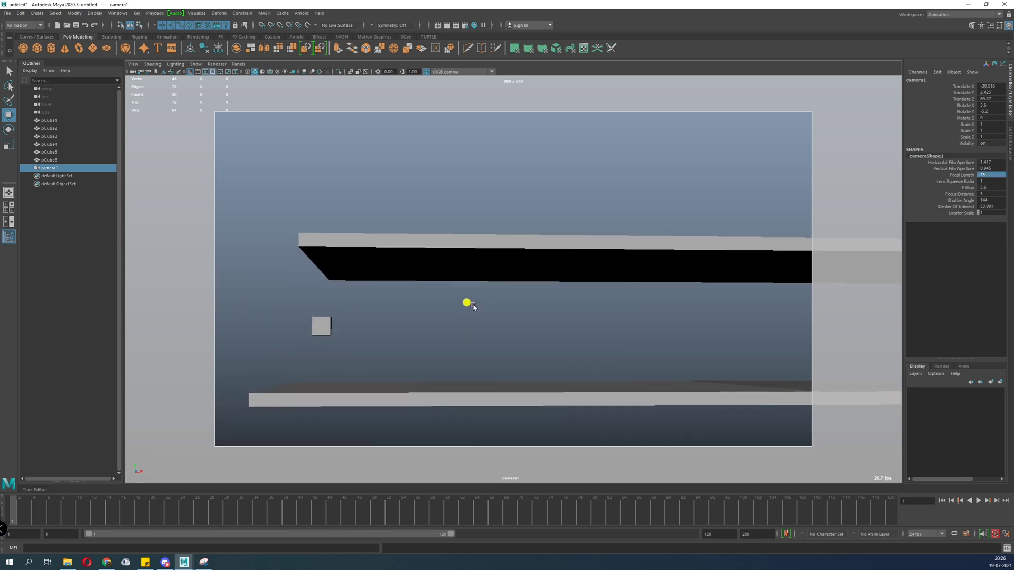
{"action": "middle_click_drag", "start_coordinate": [468, 305], "coordinate": [467, 304], "text": "alt"}
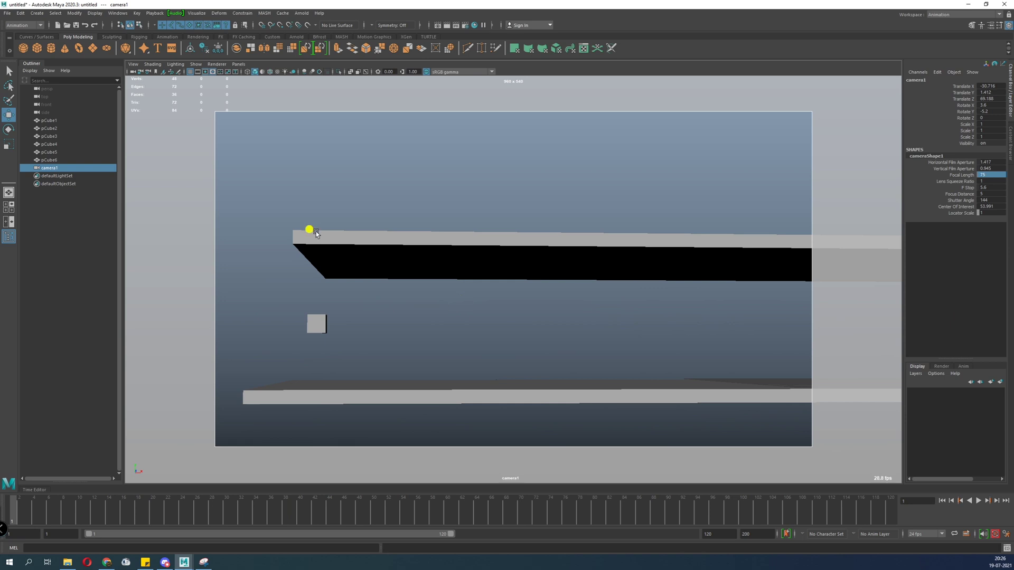
Extend the left ends of the top and middle platforms beyond the camera frame by moving their end vertices.
{"action": "left_click", "coordinate": [325, 256]}
{"action": "right_click_drag", "start_coordinate": [344, 257], "coordinate": [310, 250]}
{"action": "left_click_drag", "start_coordinate": [291, 207], "coordinate": [382, 301]}
{"action": "left_click_drag", "start_coordinate": [352, 260], "coordinate": [99, 257]}
{"action": "left_click", "coordinate": [306, 396]}
{"action": "right_click_drag", "start_coordinate": [308, 396], "coordinate": [266, 392]}
{"action": "left_click_drag", "start_coordinate": [139, 350], "coordinate": [131, 391]}
{"action": "right_click_drag", "start_coordinate": [514, 391], "coordinate": [706, 289]}
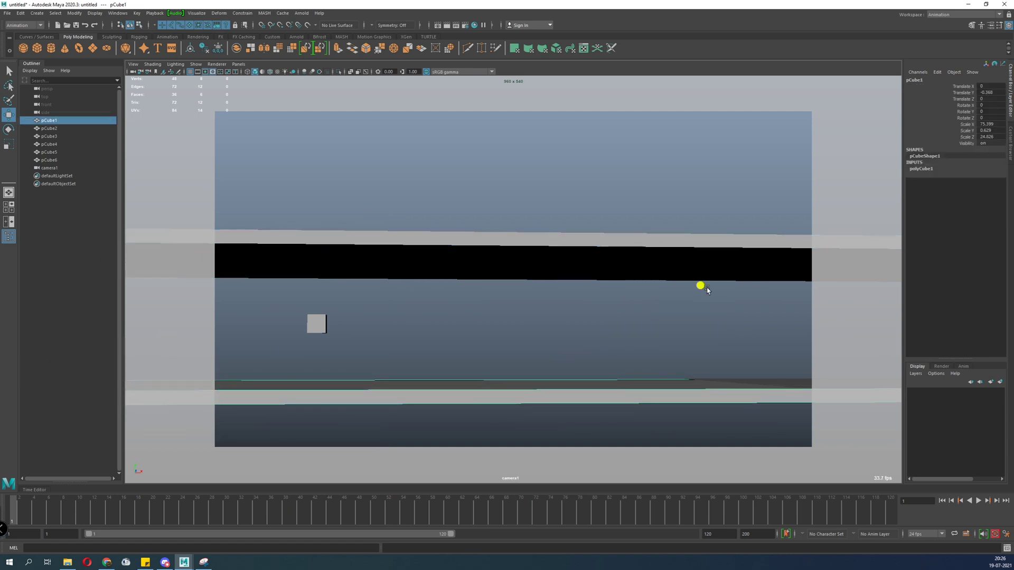
Clear the selection and fine-tune the camera's angle and distance for a closer opening shot of the cube.
{"action": "left_click", "coordinate": [488, 354]}
{"action": "middle_click_drag", "start_coordinate": [486, 352], "coordinate": [518, 337], "text": "alt"}
{"action": "scroll", "coordinate": [501, 316], "scroll_direction": "up", "scroll_amount": 2}
{"action": "left_click_drag", "start_coordinate": [518, 337], "coordinate": [509, 345], "text": "alt"}
{"action": "middle_click_drag", "start_coordinate": [519, 325], "coordinate": [522, 330], "text": "alt"}
{"action": "mouse_move", "coordinate": [522, 330]}
{"action": "left_mouse_down", "text": "alt"}
{"action": "mouse_move", "coordinate": [515, 325]}
{"action": "mouse_move", "coordinate": [516, 358]}
{"action": "mouse_move", "coordinate": [518, 346]}
{"action": "left_mouse_up", "text": "alt"}
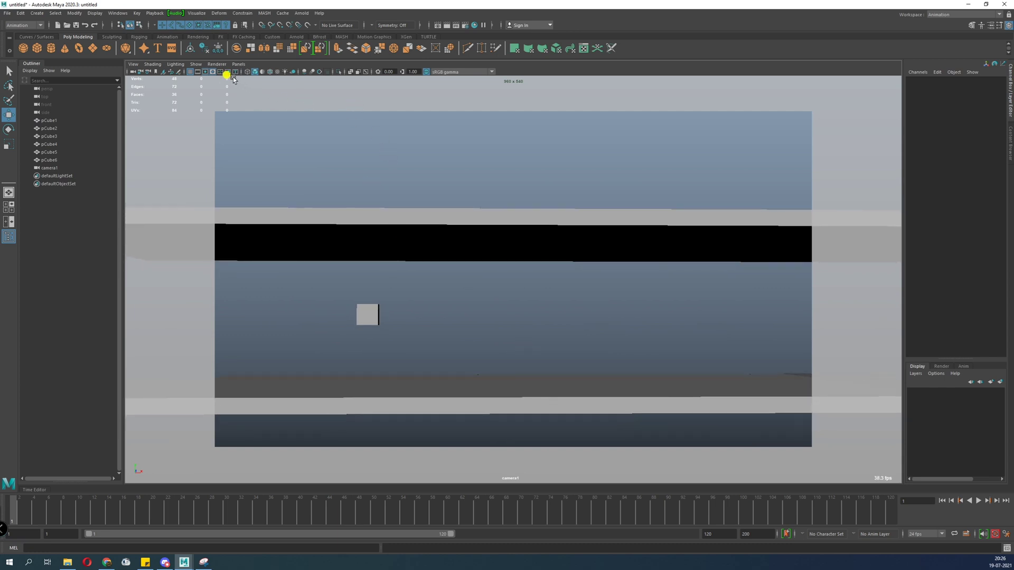
{"action": "left_click_drag", "start_coordinate": [513, 276], "coordinate": [513, 273], "text": "alt"}
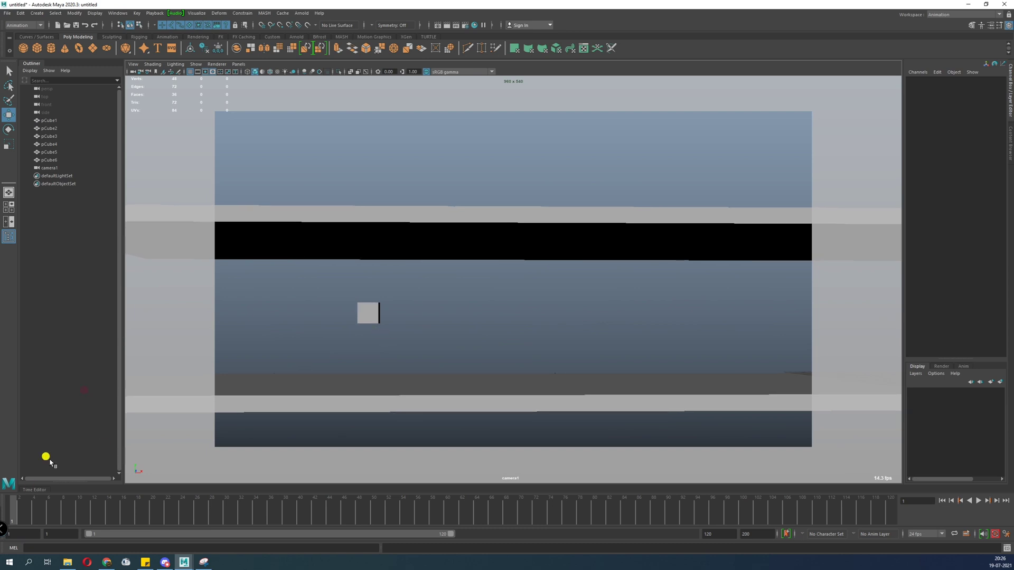
Key camera1 at frame 1, and at frame 120 move it down to the cube and key its translation.
{"action": "left_click", "coordinate": [133, 72]}
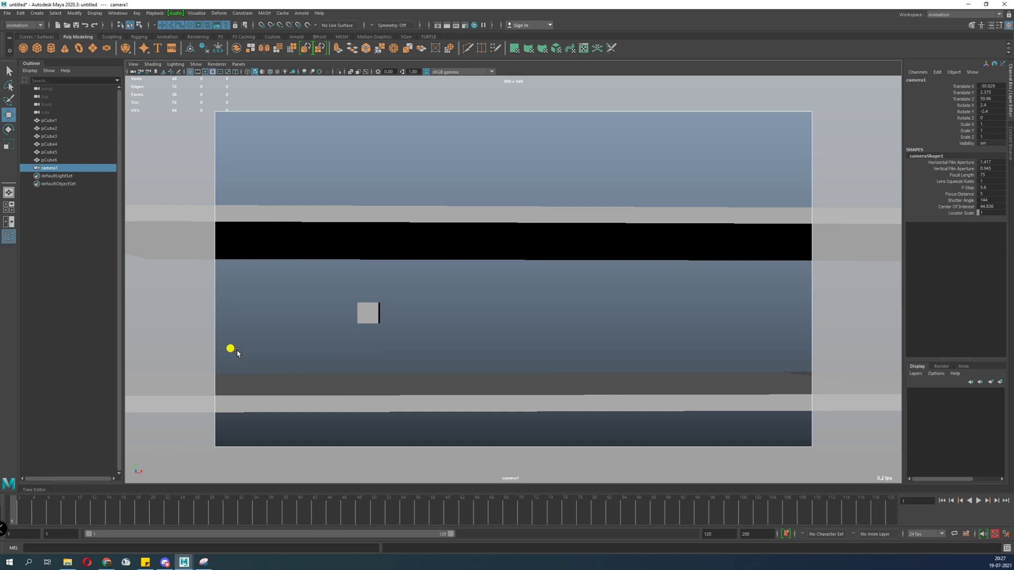
{"action": "key", "text": "s"}
{"action": "left_click_drag", "start_coordinate": [9, 515], "coordinate": [889, 544]}
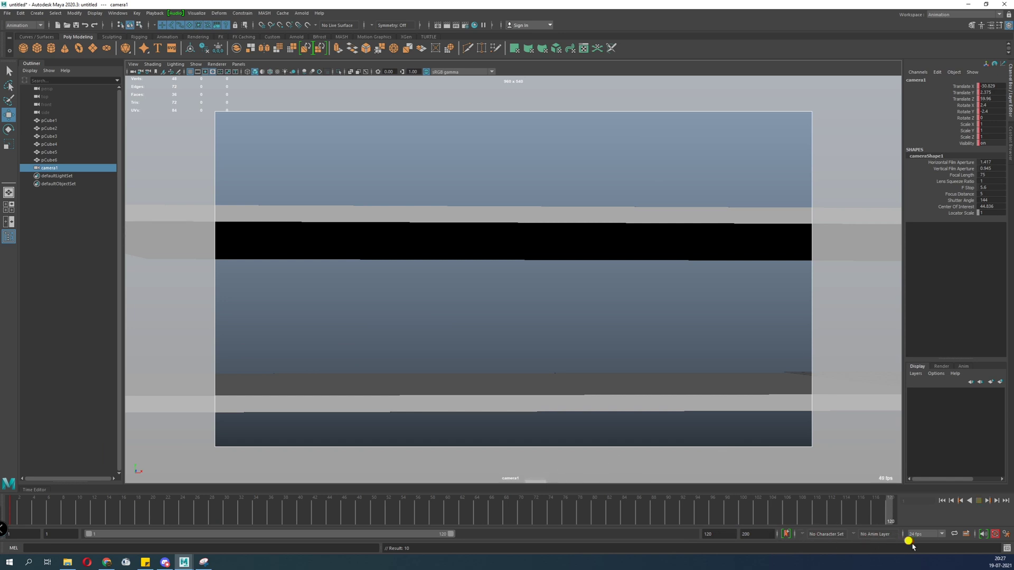
{"action": "middle_click_drag", "start_coordinate": [563, 383], "coordinate": [494, 210], "text": "alt"}
{"action": "left_click_drag", "start_coordinate": [494, 212], "coordinate": [638, 127], "text": "alt"}
{"action": "middle_click_drag", "start_coordinate": [637, 127], "coordinate": [642, 146], "text": "alt"}
{"action": "key", "text": "shift+w"}
{"action": "middle_click_drag", "start_coordinate": [753, 409], "coordinate": [595, 372], "text": "alt"}
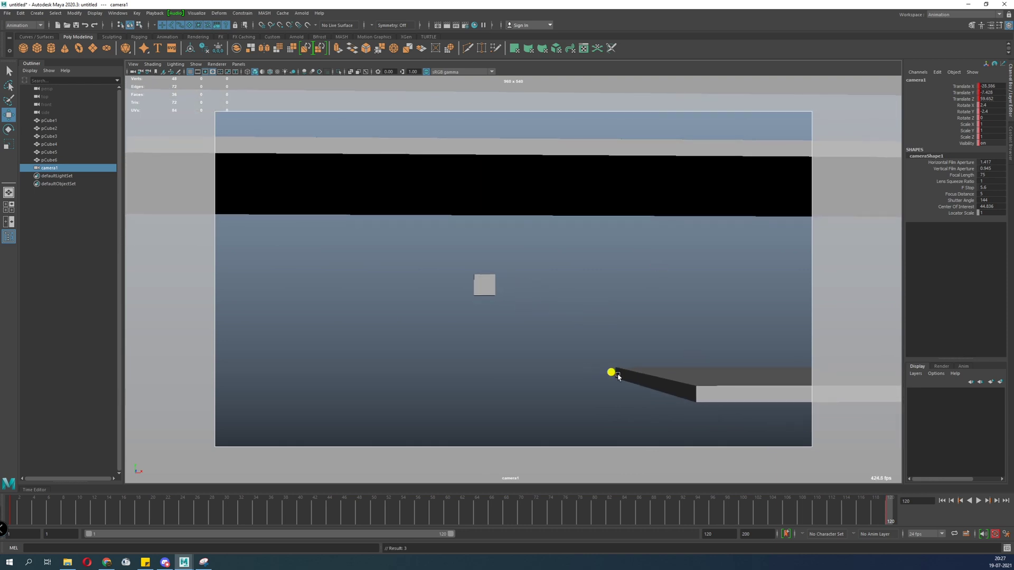
Extend the bottom platform's left end beyond the camera frame by moving its end vertices.
{"action": "left_click", "coordinate": [668, 378]}
{"action": "right_click_drag", "start_coordinate": [695, 379], "coordinate": [634, 370]}
{"action": "left_click_drag", "start_coordinate": [567, 300], "coordinate": [757, 448]}
{"action": "left_click_drag", "start_coordinate": [679, 381], "coordinate": [74, 382]}
Reframe the camera at frame 120 with the cube right of centre, and compare the framing at frames 1 and 120.
{"action": "middle_click_drag", "start_coordinate": [280, 365], "coordinate": [403, 403], "text": "alt"}
{"action": "left_click_drag", "start_coordinate": [415, 343], "coordinate": [709, 225]}
{"action": "left_click", "coordinate": [566, 315]}
{"action": "middle_click_drag", "start_coordinate": [566, 355], "coordinate": [639, 350], "text": "alt"}
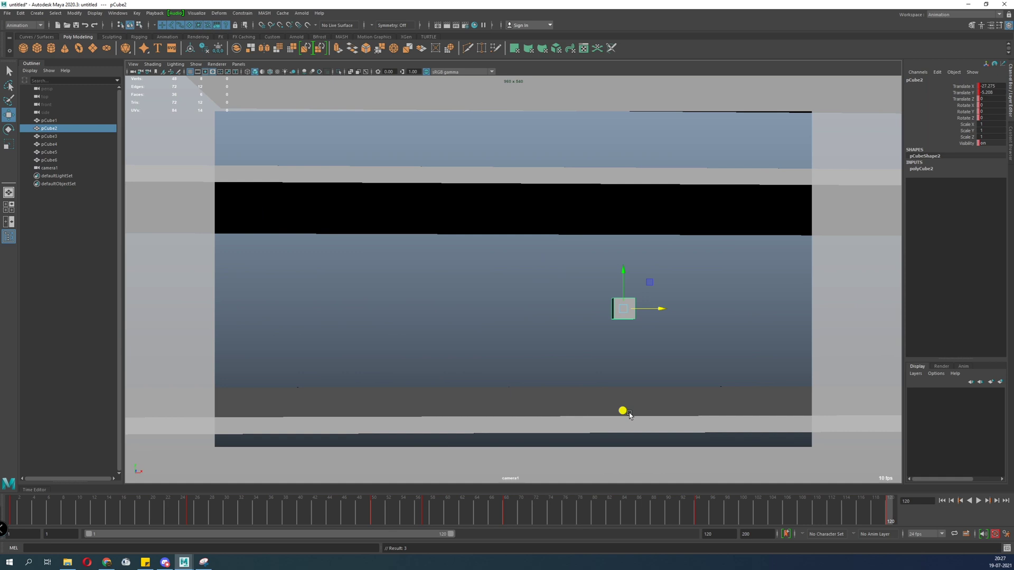
{"action": "middle_click_drag", "start_coordinate": [595, 349], "coordinate": [576, 370], "text": "alt"}
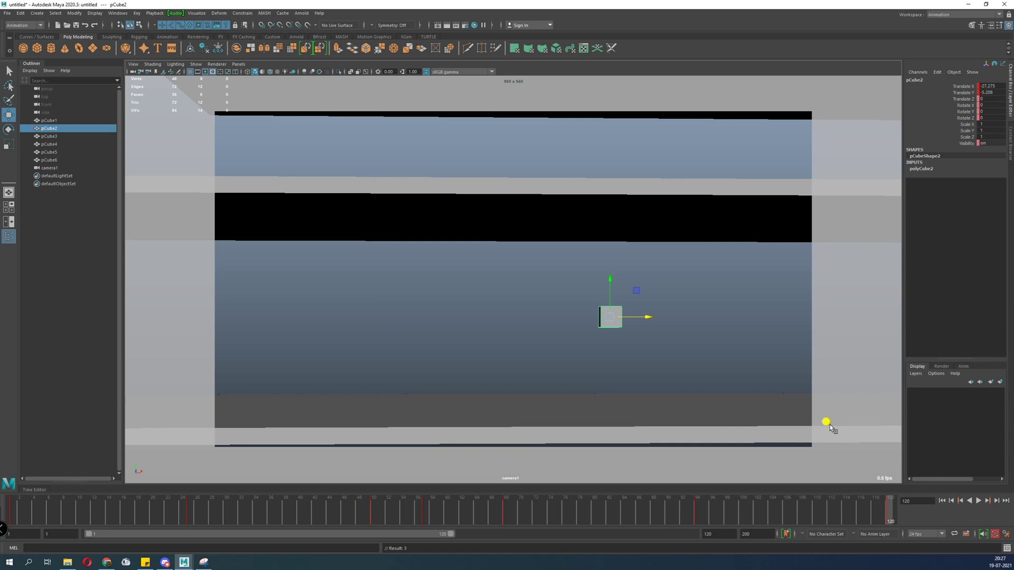
{"action": "left_click_drag", "start_coordinate": [891, 516], "coordinate": [474, 497]}
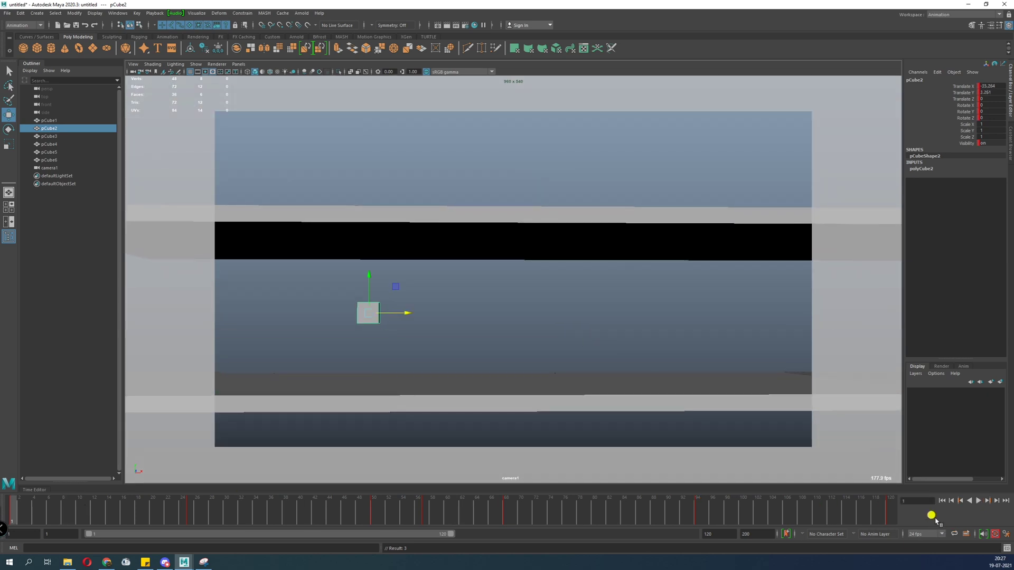
{"action": "left_click", "coordinate": [891, 512]}
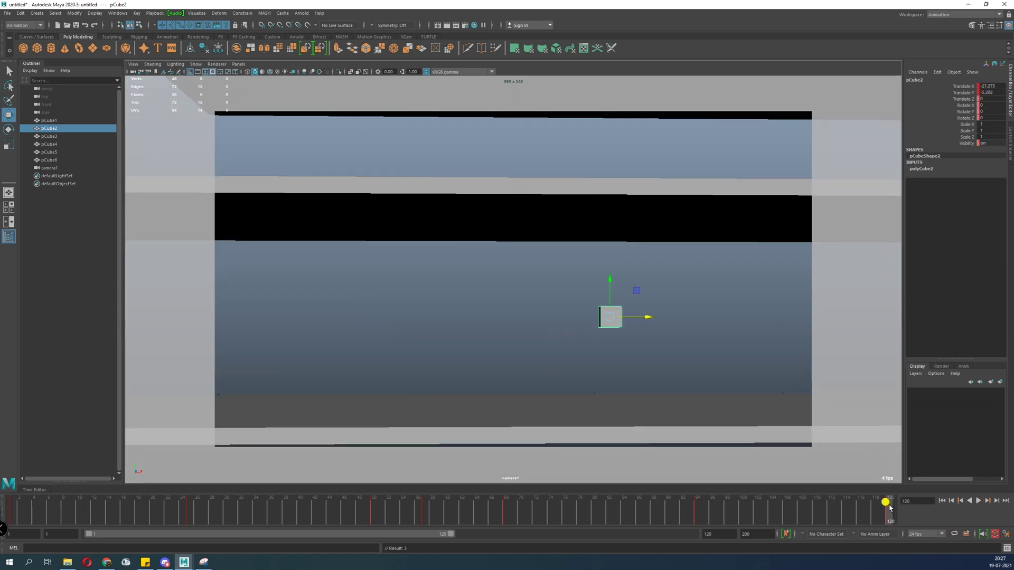
Switch back to the perspective view and select camera1.
{"action": "key", "text": "space"}
{"action": "left_click_drag", "start_coordinate": [417, 349], "coordinate": [418, 330]}
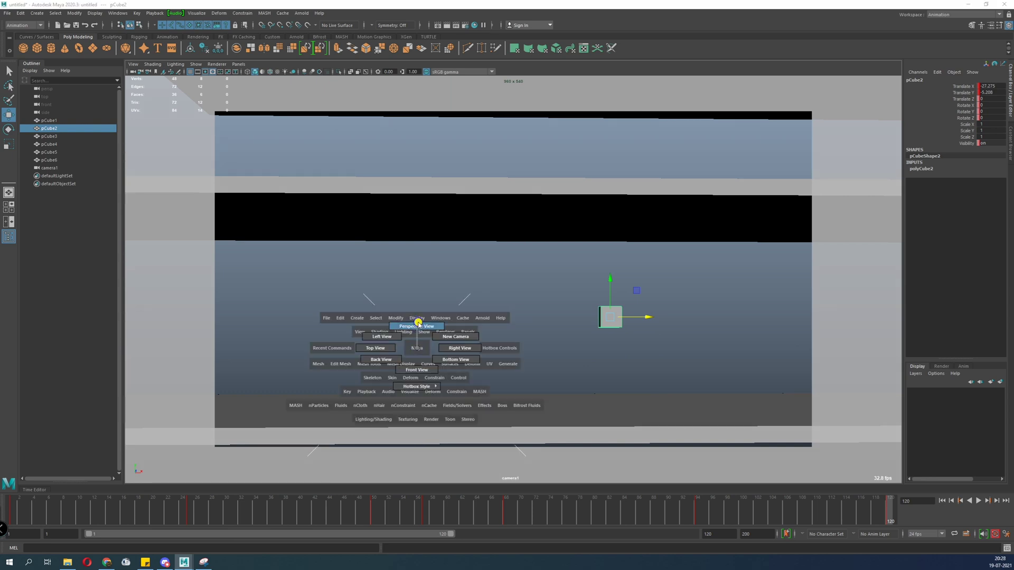
{"action": "key", "text": "space"}
{"action": "left_click_drag", "start_coordinate": [415, 349], "coordinate": [416, 321]}
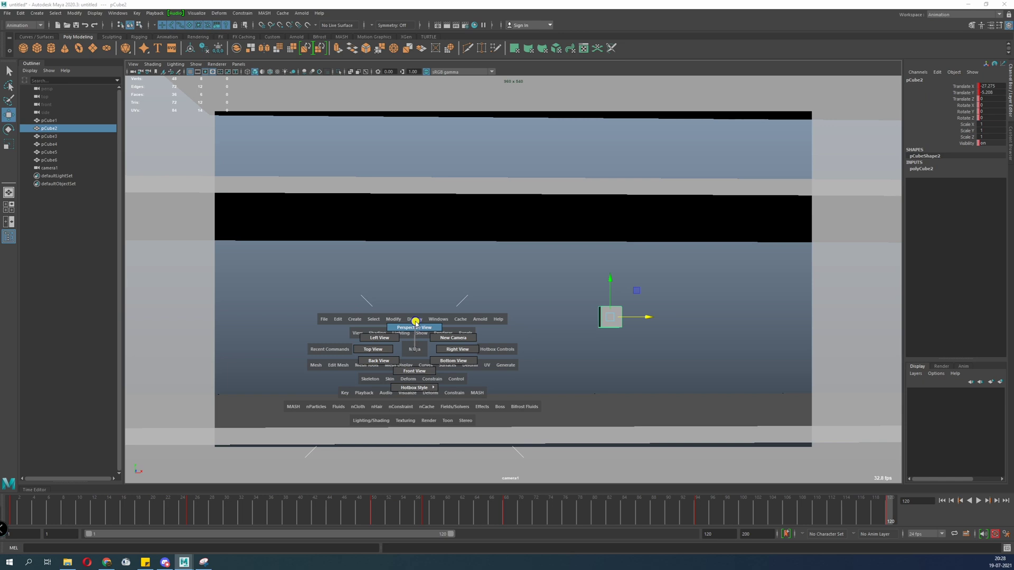
{"action": "left_click_drag", "start_coordinate": [416, 322], "coordinate": [412, 290]}
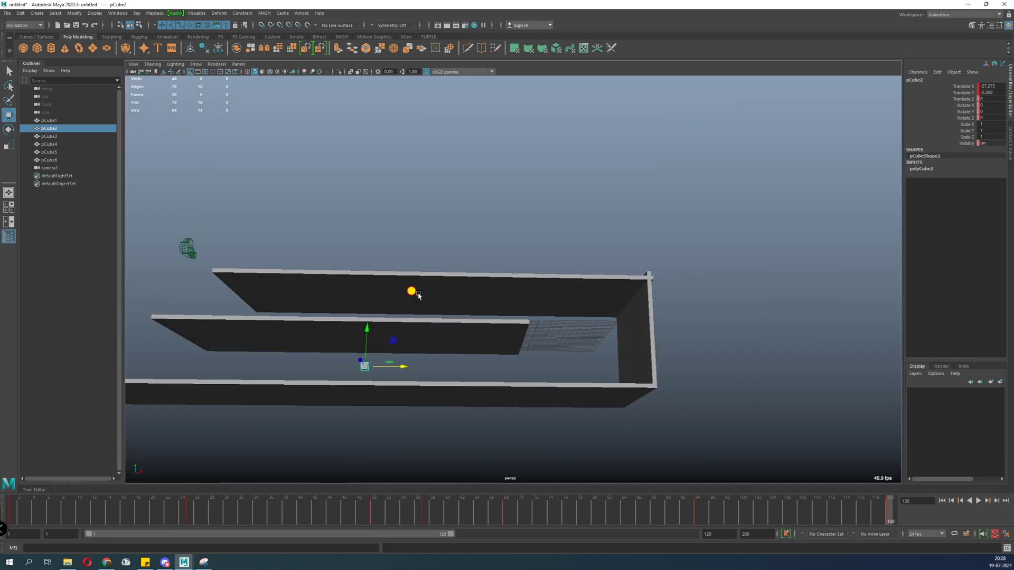
{"action": "left_click", "coordinate": [180, 252]}
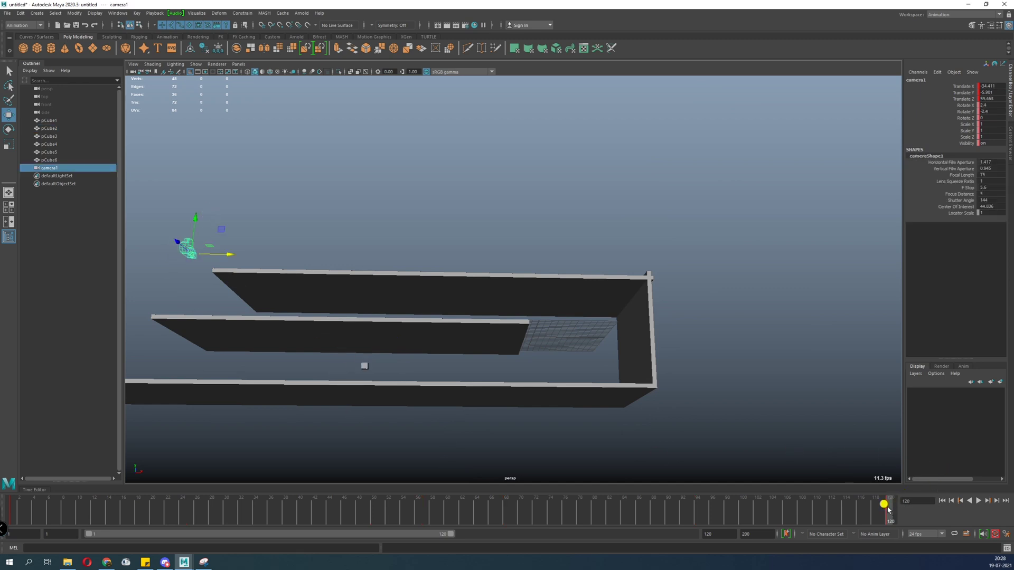
Set camera1's Rotate Y to 0 at frame 1 and at frame 120.
{"action": "key", "text": "s"}
{"action": "left_click", "coordinate": [152, 508]}
{"action": "left_click", "coordinate": [15, 495]}
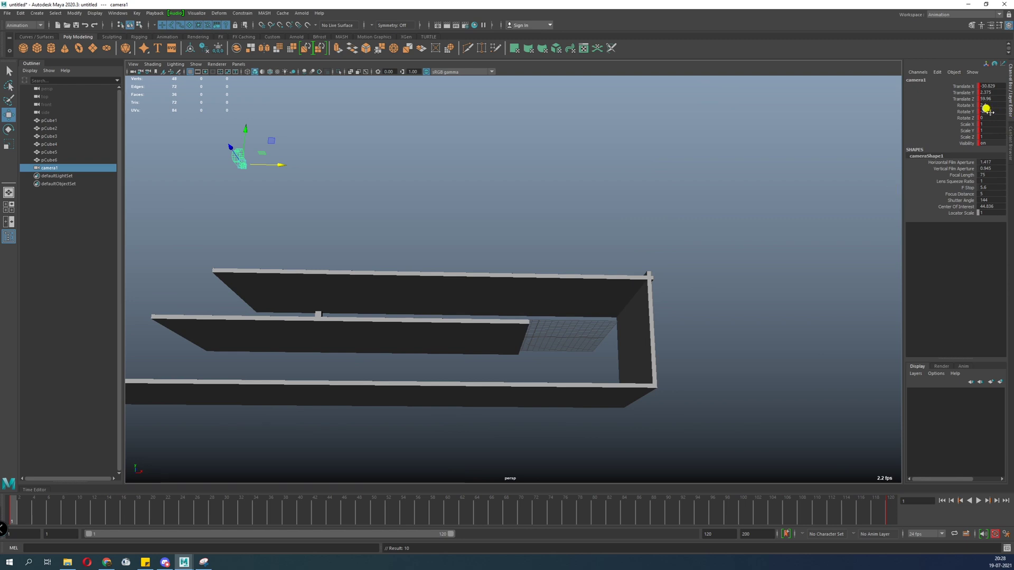
{"action": "double_click", "coordinate": [986, 112]}
{"action": "left_click", "coordinate": [889, 510]}
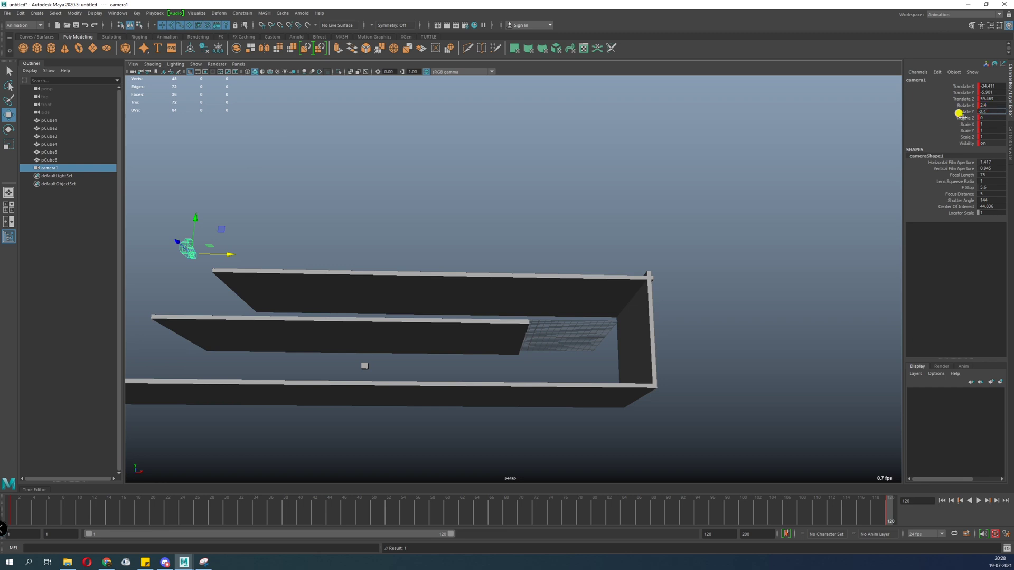
{"action": "left_click_drag", "start_coordinate": [995, 107], "coordinate": [957, 108]}
Look through camera1 and shift its framing at frame 120 to bring the cube nearer the centre, checking against frame 1.
{"action": "left_click", "coordinate": [238, 65]}
{"action": "mouse_move", "coordinate": [246, 70]}
{"action": "left_click", "coordinate": [323, 74]}
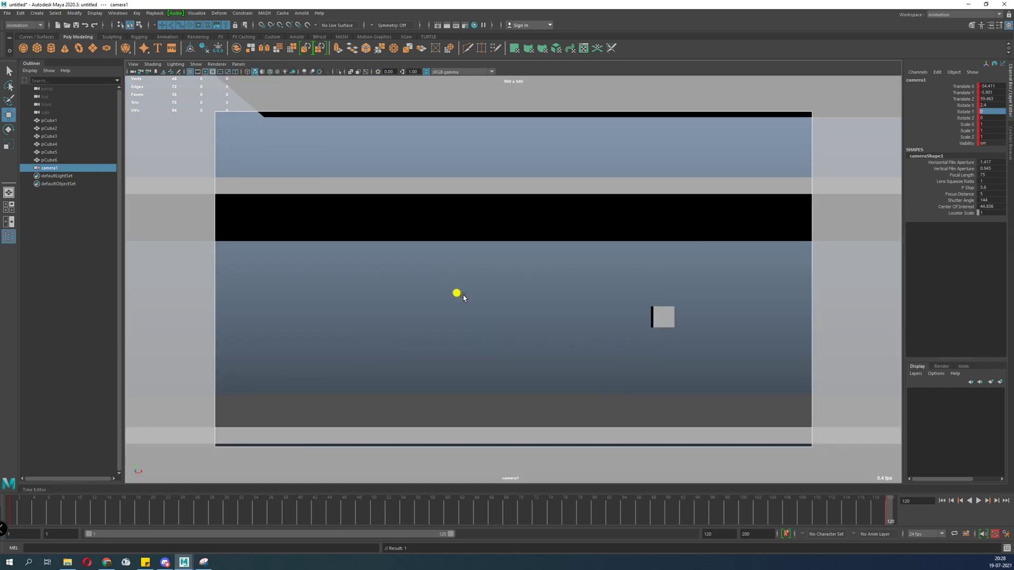
{"action": "middle_click_drag", "start_coordinate": [695, 367], "coordinate": [635, 368], "text": "alt"}
{"action": "left_click", "coordinate": [982, 537]}
{"action": "left_click", "coordinate": [995, 534]}
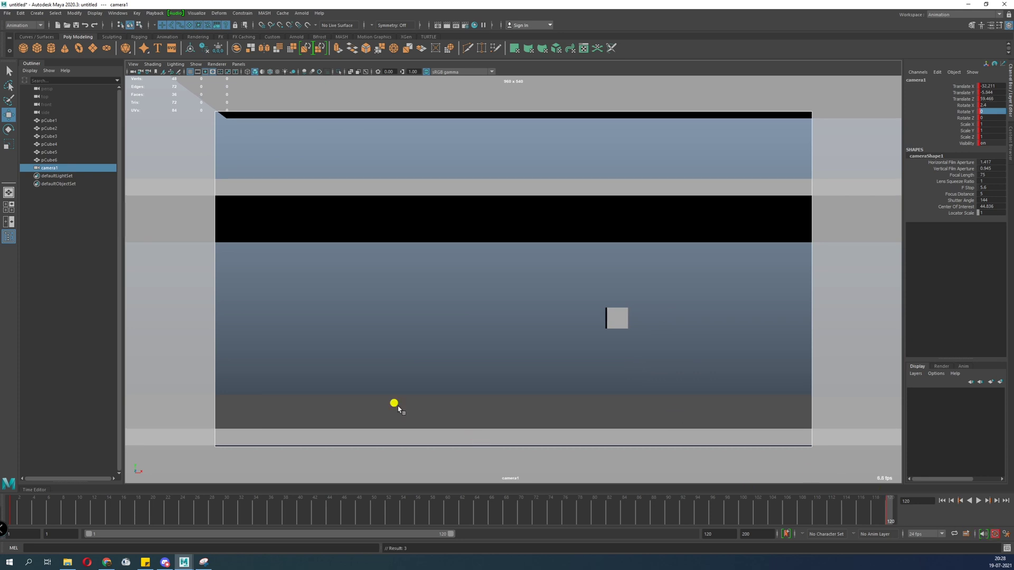
{"action": "left_click", "coordinate": [12, 510]}
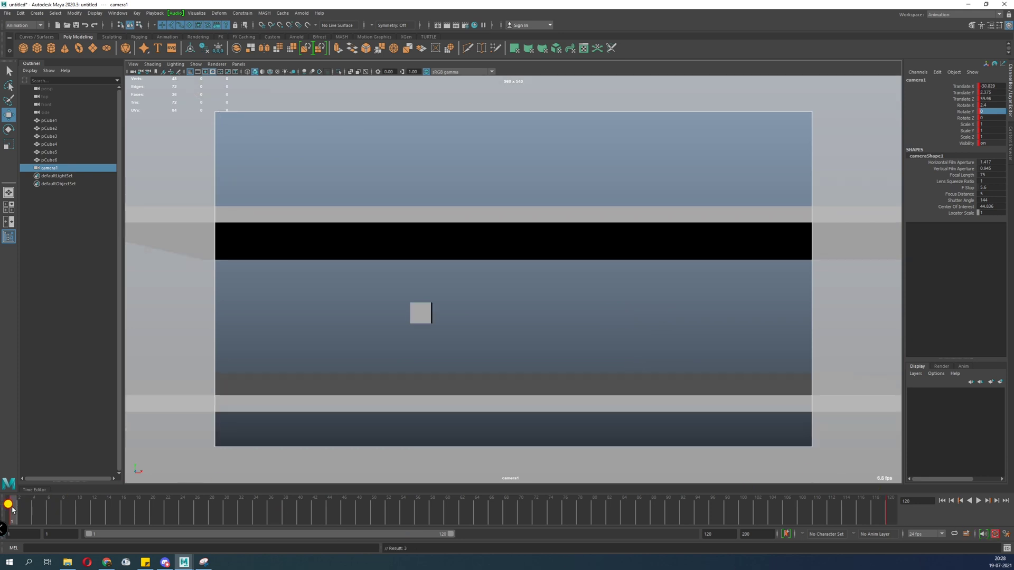
Undo the latest changes and scrub the animation from frame 1 to frame 66 through camera1.
{"action": "key", "text": "ctrl+z"}
{"action": "key", "text": "ctrl+z"}
{"action": "key", "text": "ctrl+z"}
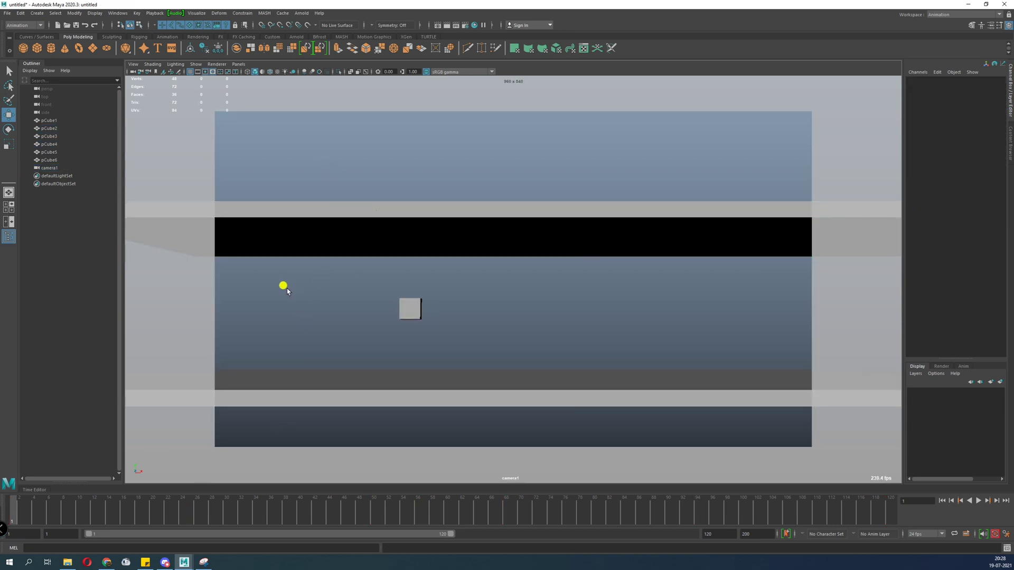
{"action": "left_click", "coordinate": [132, 72]}
{"action": "left_click_drag", "start_coordinate": [9, 516], "coordinate": [491, 515]}
Switch to the perspective view, select the jumping cube and scrub through its motion to its key at frame 50.
{"action": "left_click", "coordinate": [581, 324]}
{"action": "key", "text": "space"}
{"action": "right_click_drag", "start_coordinate": [578, 339], "coordinate": [577, 229]}
{"action": "key", "text": "space"}
{"action": "right_click", "coordinate": [517, 216]}
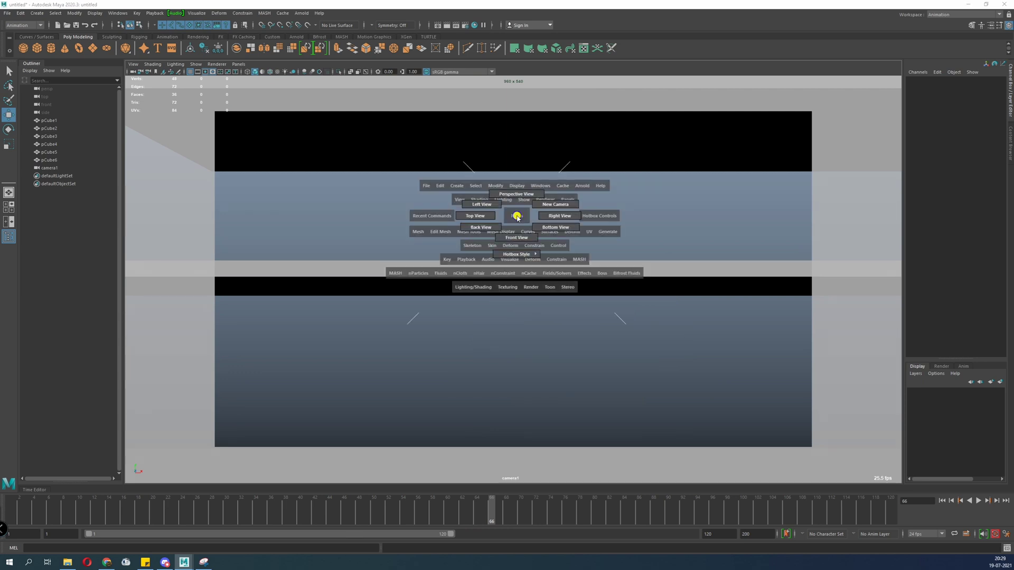
{"action": "left_click_drag", "start_coordinate": [517, 217], "coordinate": [510, 129]}
{"action": "left_click", "coordinate": [581, 372]}
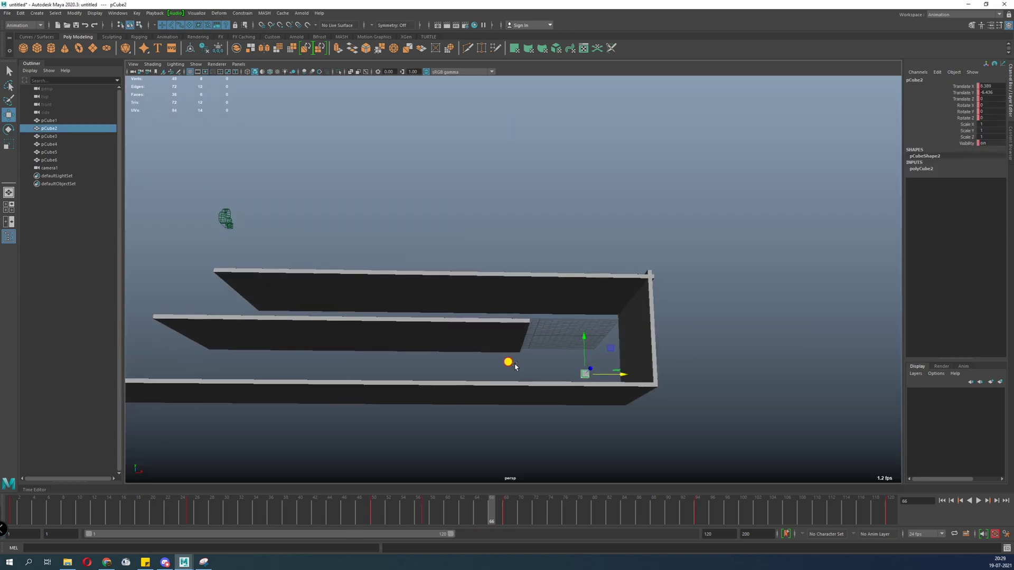
{"action": "mouse_move", "coordinate": [374, 504]}
{"action": "left_mouse_down"}
{"action": "mouse_move", "coordinate": [186, 516]}
{"action": "mouse_move", "coordinate": [506, 523]}
{"action": "mouse_move", "coordinate": [764, 510]}
{"action": "mouse_move", "coordinate": [953, 527]}
{"action": "left_mouse_up"}
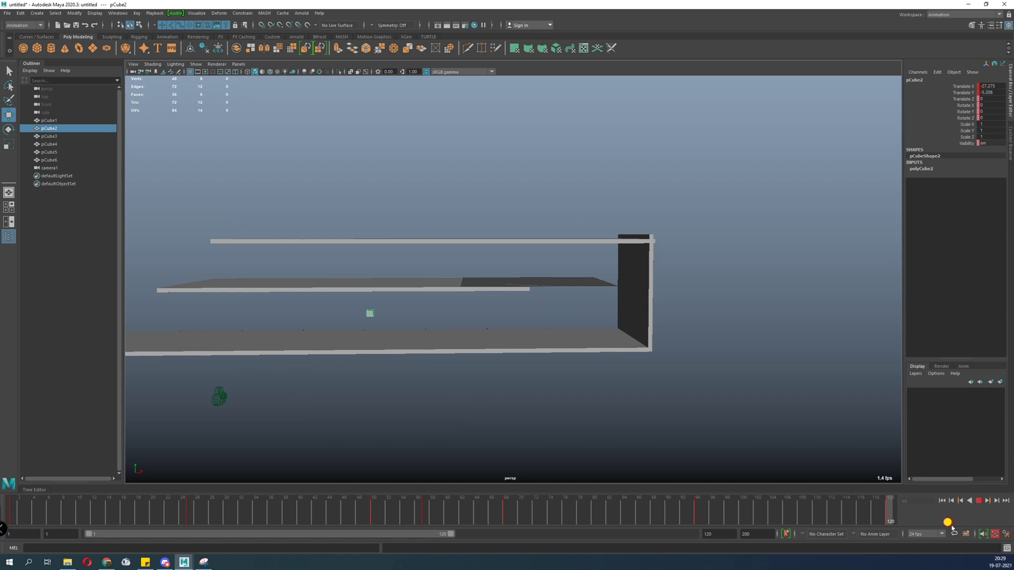
{"action": "left_click_drag", "start_coordinate": [362, 523], "coordinate": [374, 525]}
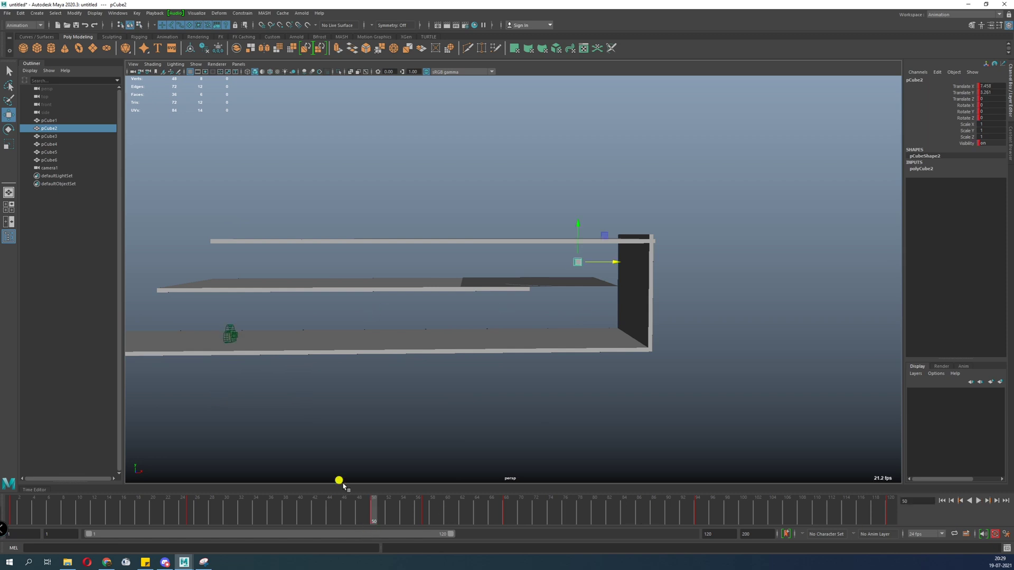
Select camera1 and move it in front of the jumping cube at frame 50.
{"action": "left_click", "coordinate": [230, 334]}
{"action": "left_click_drag", "start_coordinate": [269, 338], "coordinate": [629, 370]}
{"action": "left_click_drag", "start_coordinate": [584, 283], "coordinate": [489, 284]}
Look through camera1, frame the cube near the centre at frame 50 and key the camera.
{"action": "left_click", "coordinate": [238, 64]}
{"action": "mouse_move", "coordinate": [265, 73]}
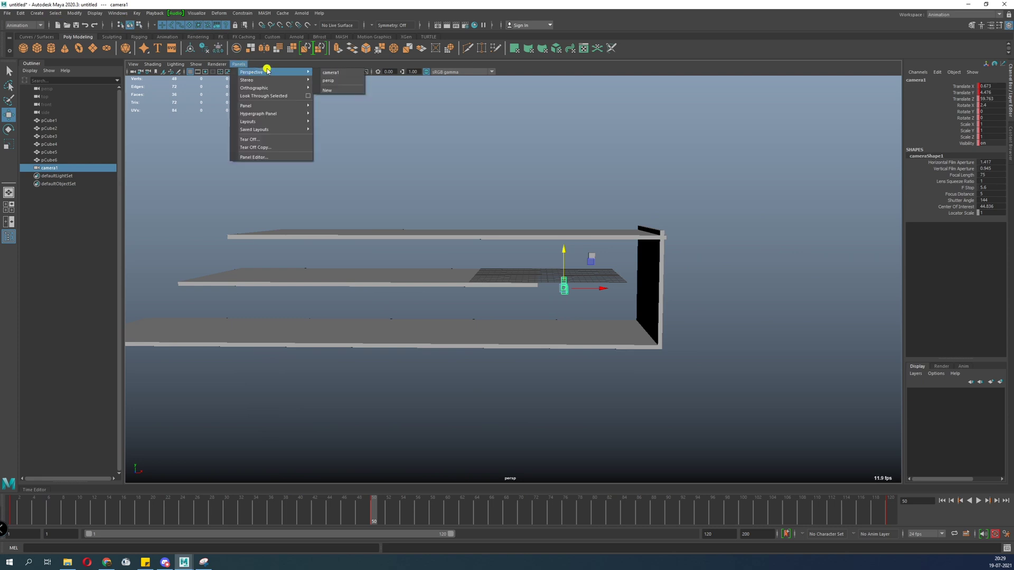
{"action": "left_click", "coordinate": [334, 77]}
{"action": "left_click_drag", "start_coordinate": [580, 267], "coordinate": [502, 195], "text": "alt"}
{"action": "middle_click_drag", "start_coordinate": [502, 196], "coordinate": [416, 180], "text": "alt"}
{"action": "middle_click_drag", "start_coordinate": [548, 250], "coordinate": [509, 227], "text": "alt"}
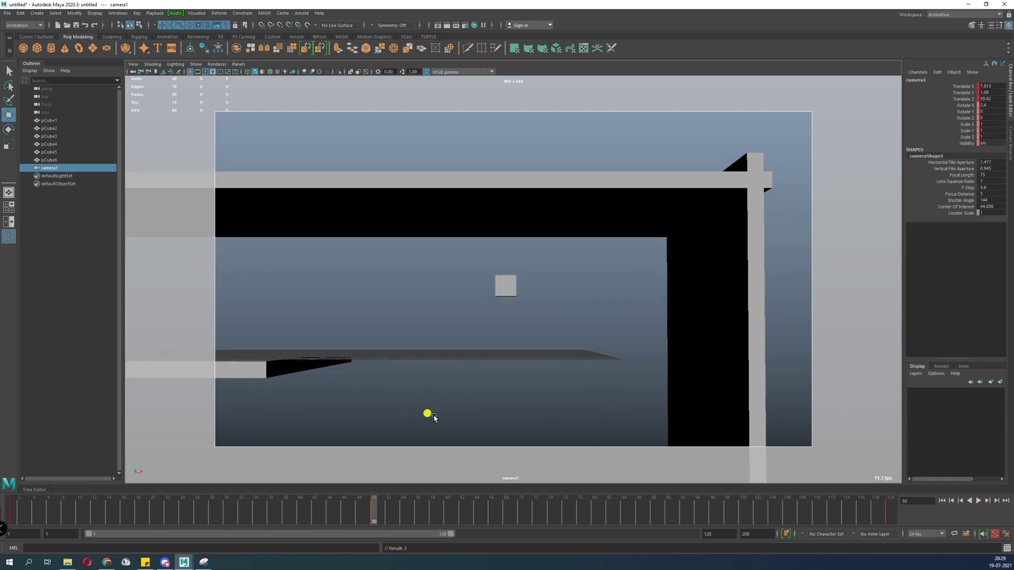
{"action": "key", "text": "s"}
Go to frame 68 and, in the perspective view, compare camera1's height at frames 68 and 120.
{"action": "left_click_drag", "start_coordinate": [375, 514], "coordinate": [505, 512]}
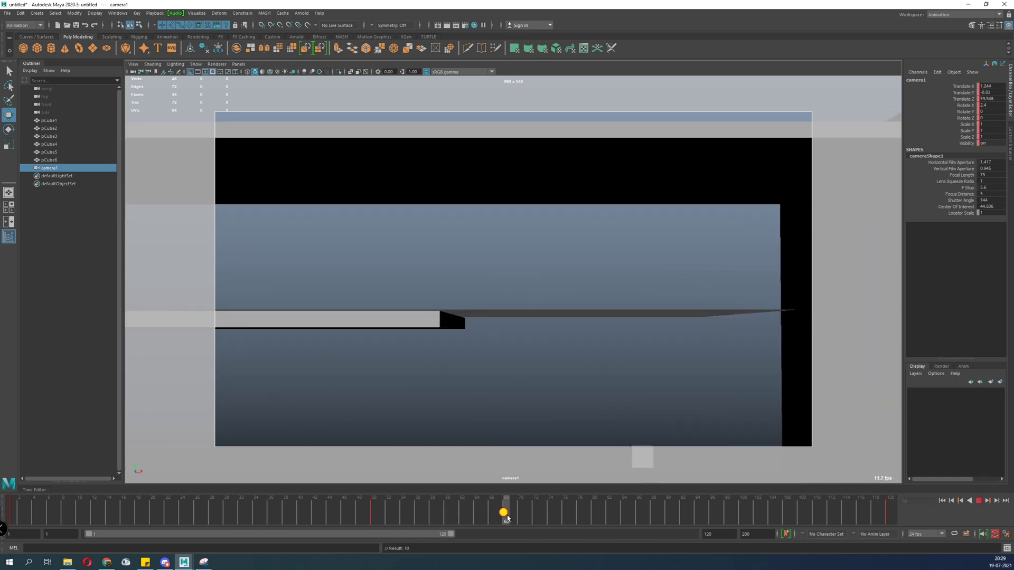
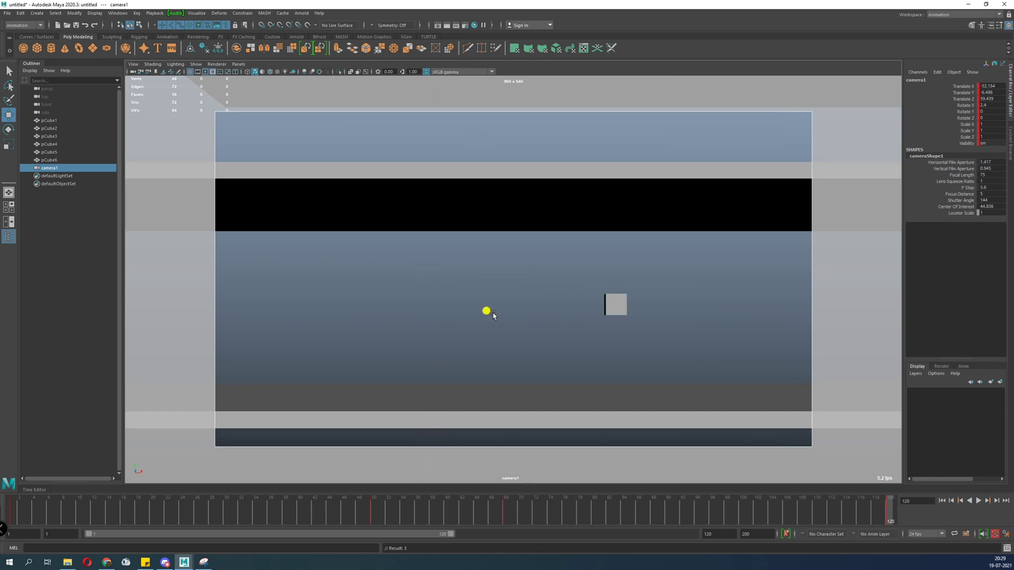
{"action": "key", "text": "space"}
{"action": "left_click_drag", "start_coordinate": [462, 347], "coordinate": [317, 397]}
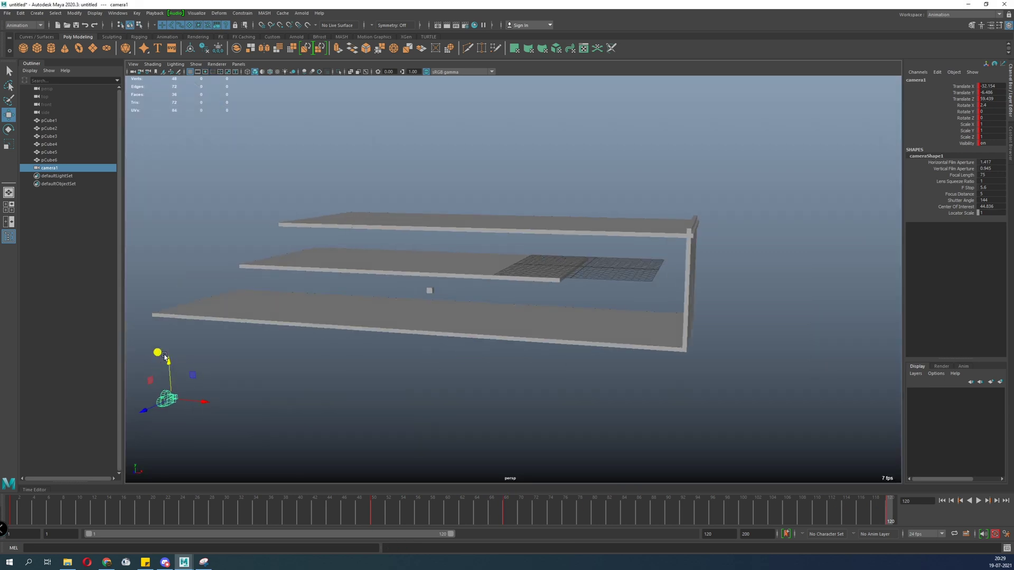
{"action": "left_click_drag", "start_coordinate": [496, 509], "coordinate": [508, 511]}
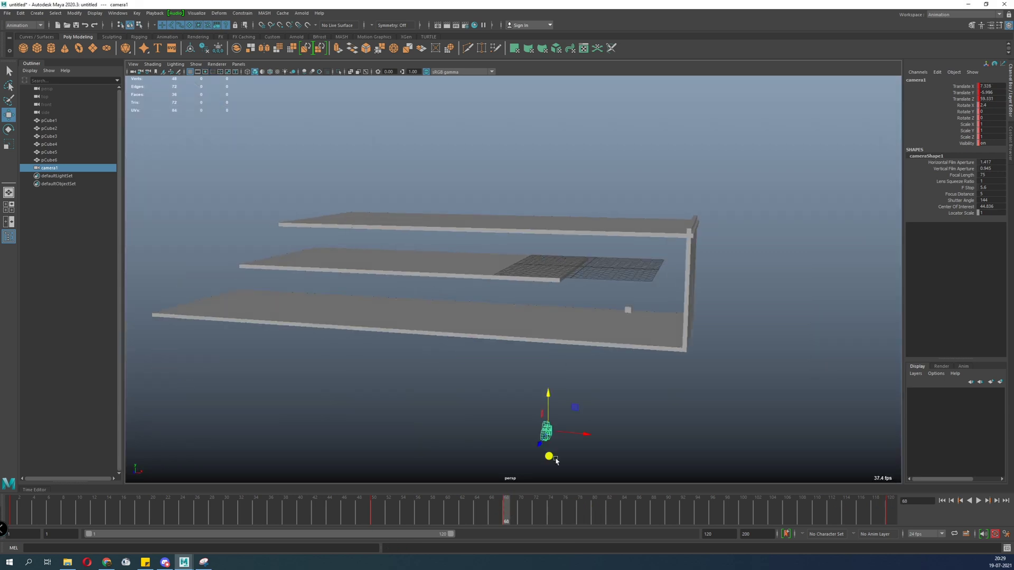
{"action": "left_click_drag", "start_coordinate": [895, 511], "coordinate": [891, 512]}
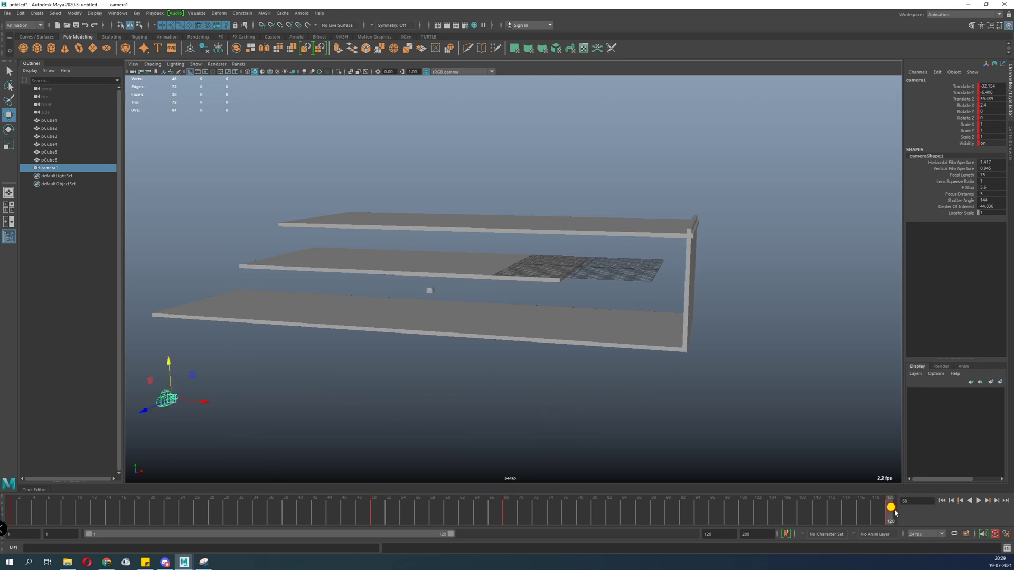
{"action": "left_click_drag", "start_coordinate": [497, 514], "coordinate": [509, 516]}
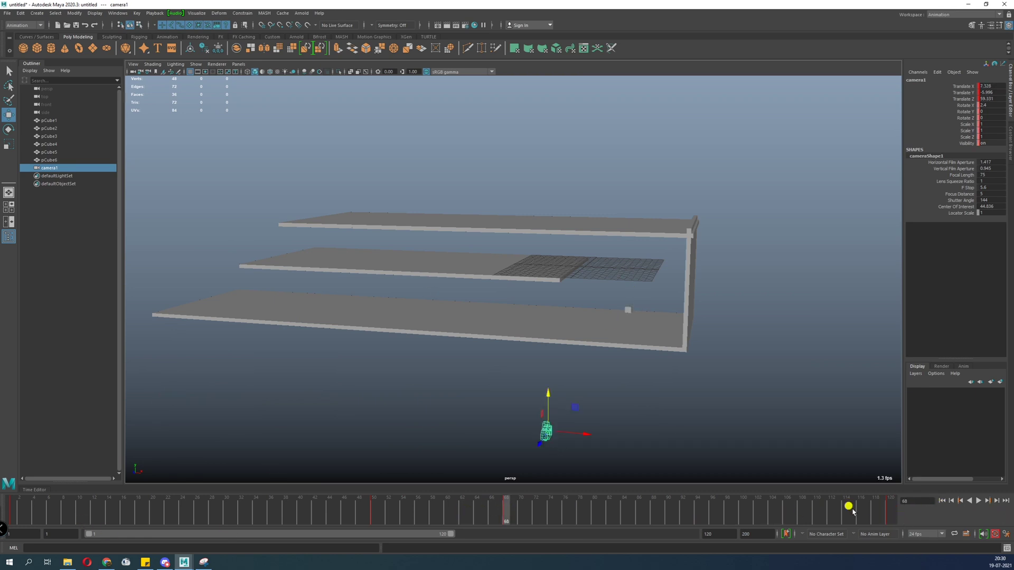
{"action": "left_click_drag", "start_coordinate": [890, 510], "coordinate": [506, 515]}
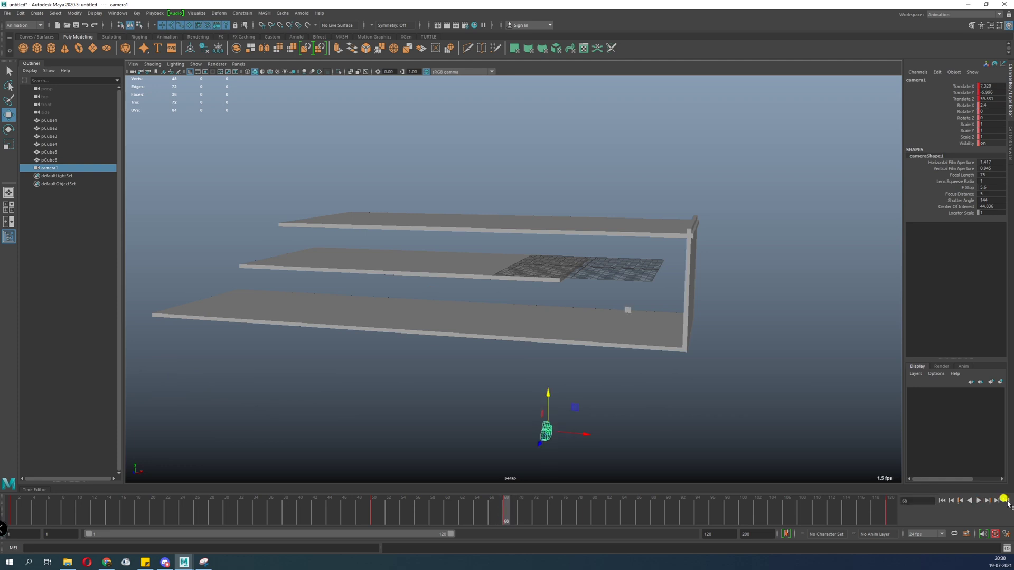
{"action": "left_click", "coordinate": [895, 510]}
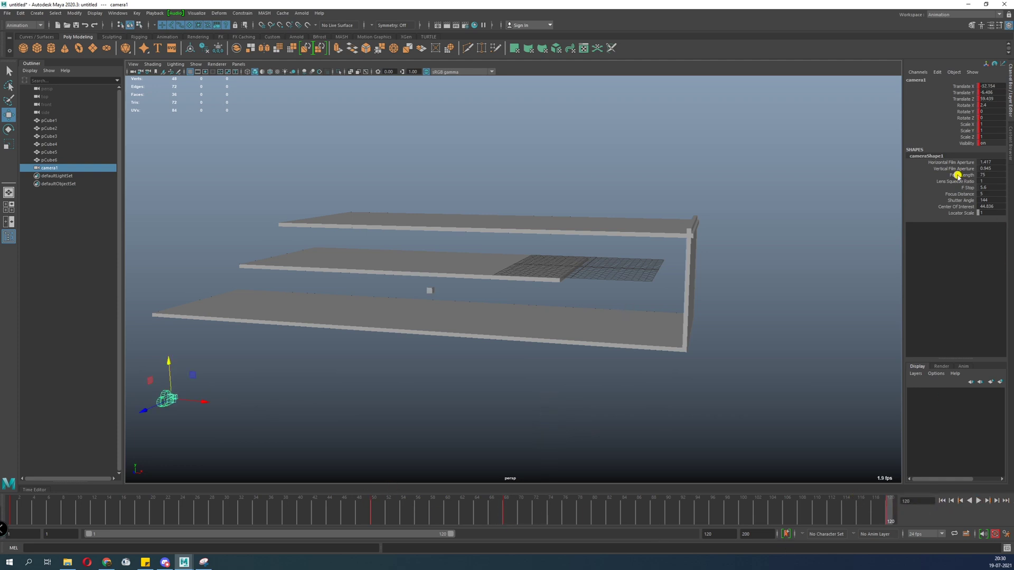
{"action": "left_click", "coordinate": [505, 506]}
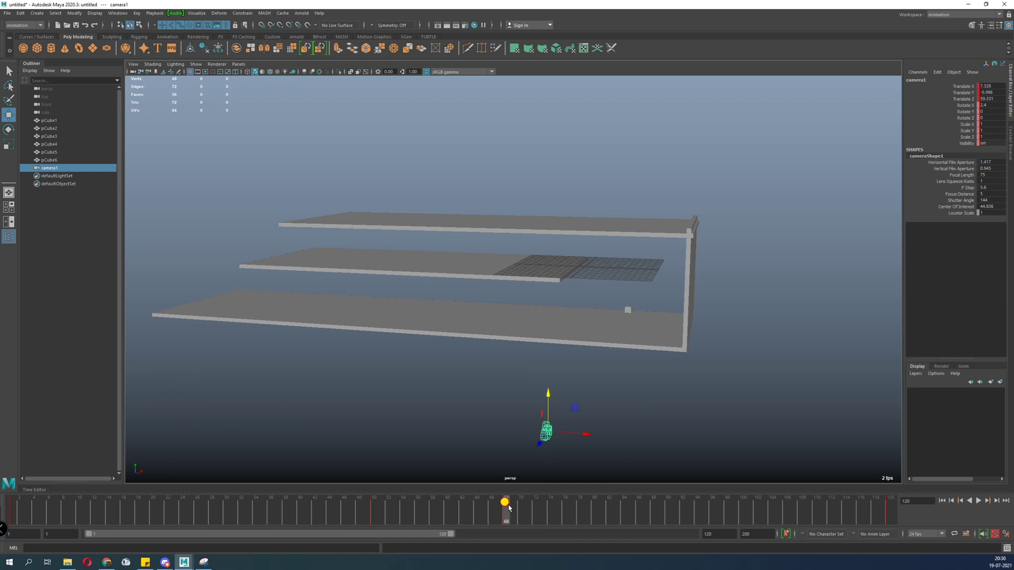
Copy camera1's Translate Y of -6.486 from frame 120 and apply it at frame 68.
{"action": "double_click", "coordinate": [987, 93]}
{"action": "left_click", "coordinate": [896, 511]}
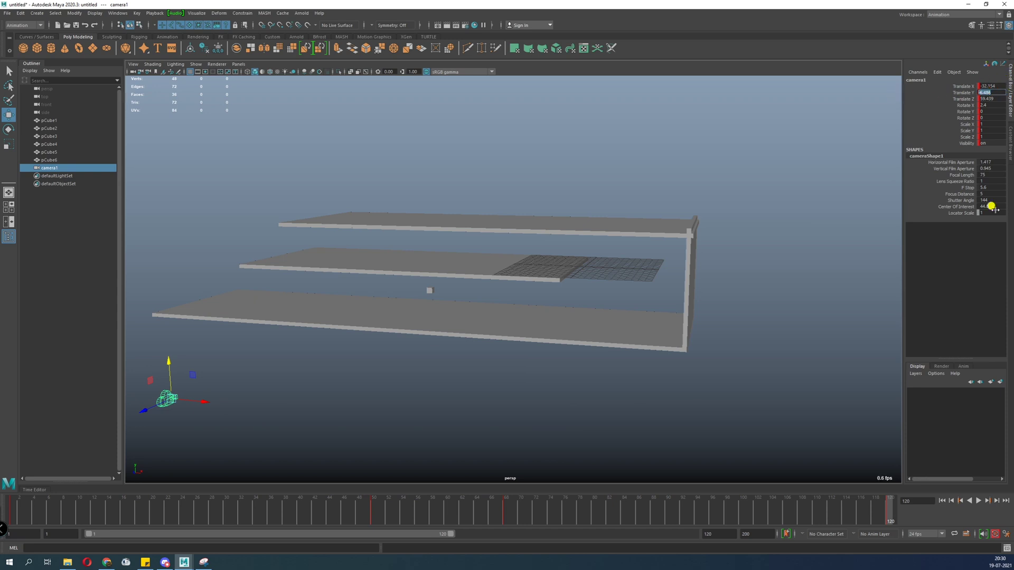
{"action": "left_click", "coordinate": [506, 510]}
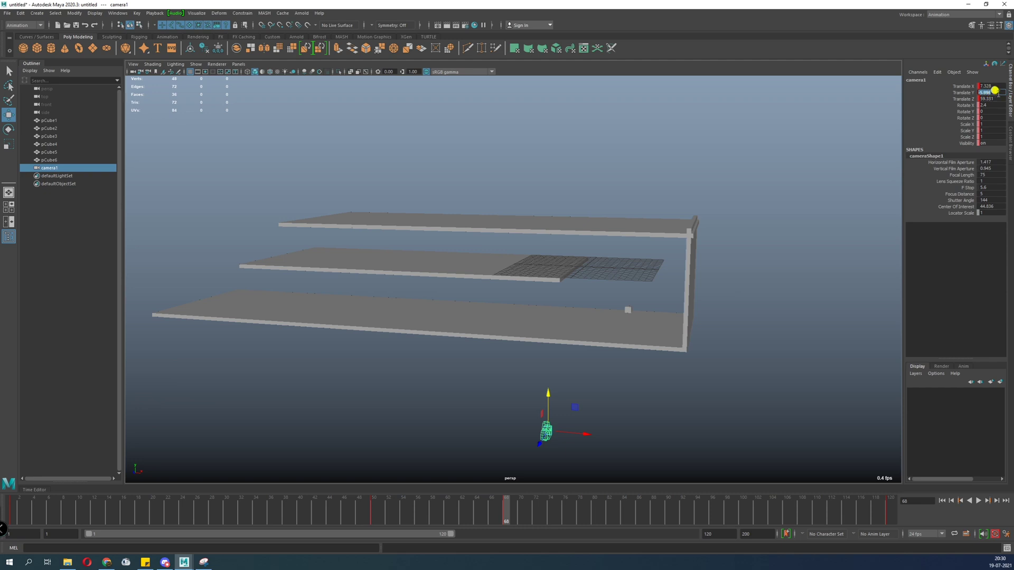
{"action": "key", "text": "Return"}
Look through camera1 and shift it at the cube's key on frame 57 so the cube sits near the centre.
{"action": "left_click", "coordinate": [239, 64]}
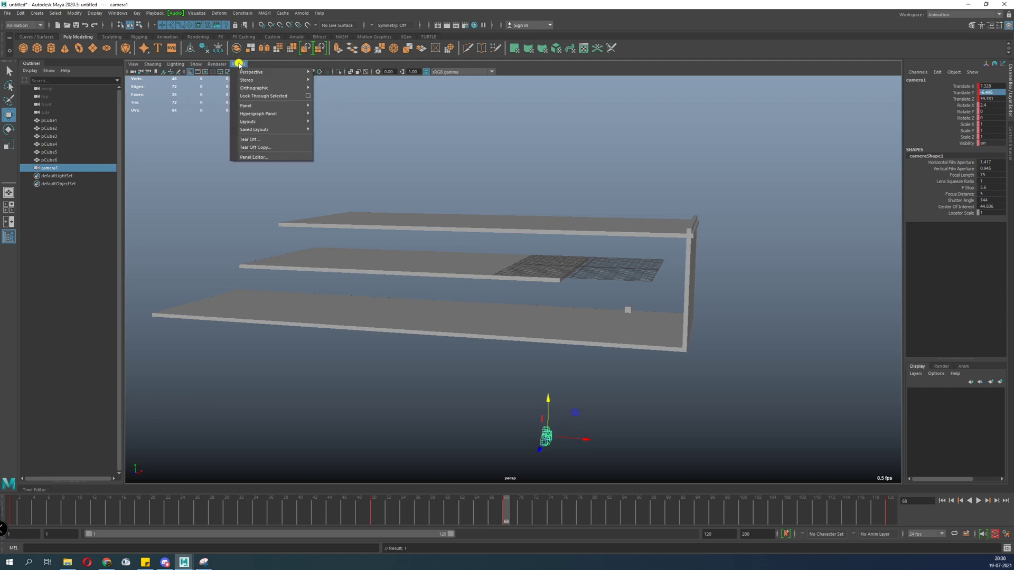
{"action": "mouse_move", "coordinate": [259, 72]}
{"action": "left_click", "coordinate": [343, 73]}
{"action": "left_click_drag", "start_coordinate": [498, 509], "coordinate": [430, 547]}
{"action": "left_click", "coordinate": [561, 302]}
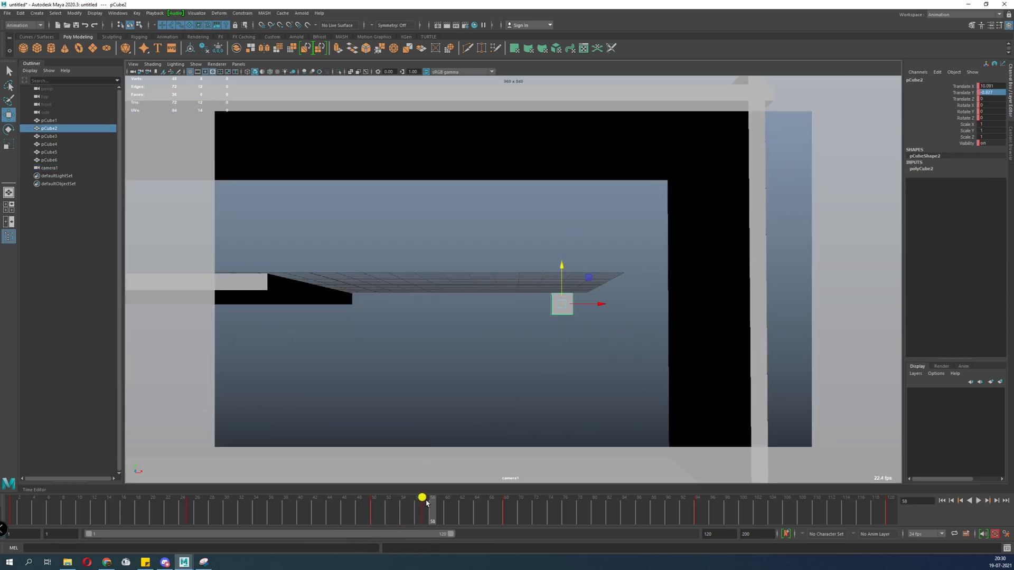
{"action": "left_click_drag", "start_coordinate": [426, 503], "coordinate": [423, 518]}
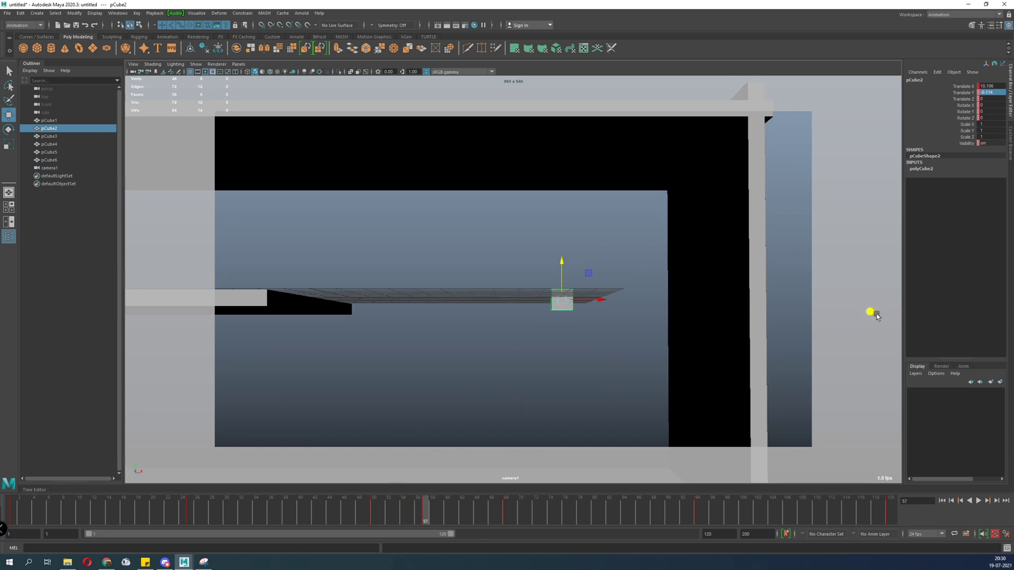
{"action": "left_click", "coordinate": [133, 64]}
{"action": "left_click", "coordinate": [142, 75]}
{"action": "middle_click_drag", "start_coordinate": [549, 360], "coordinate": [471, 319], "text": "alt"}
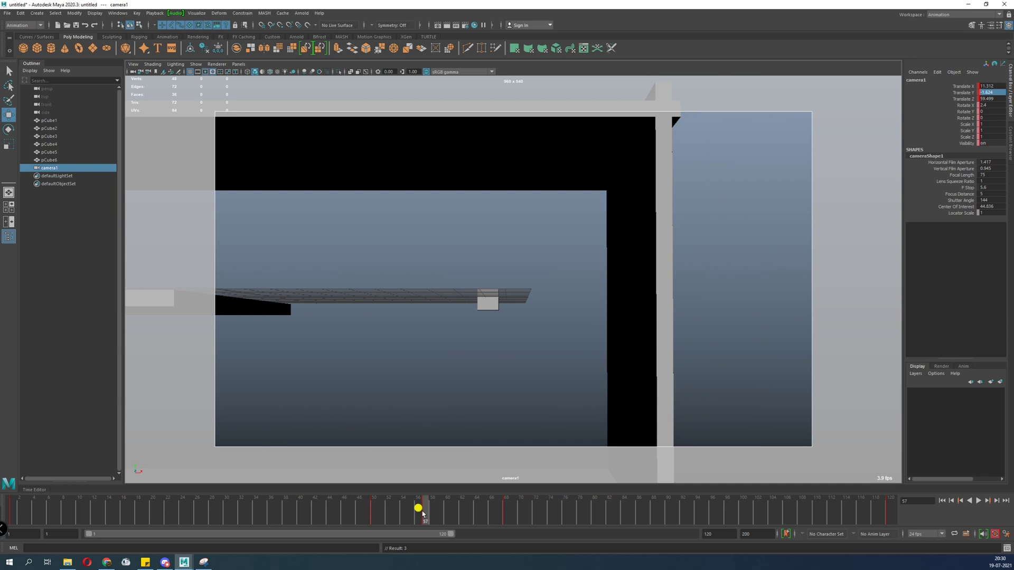
Compare the camera framing at frames 1 and 68, and play the animation from frame 1 through camera1.
{"action": "left_click_drag", "start_coordinate": [423, 514], "coordinate": [11, 513]}
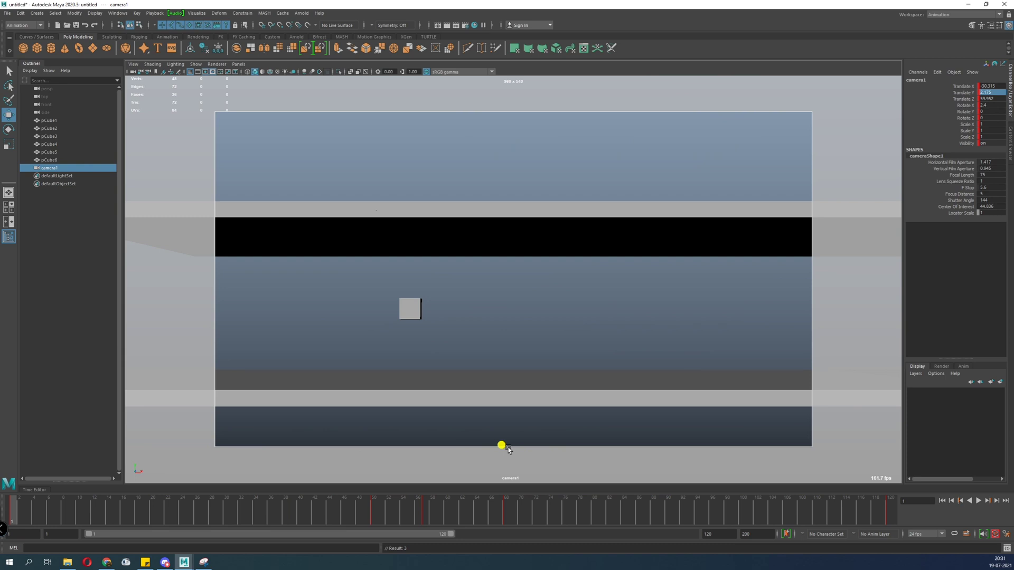
{"action": "left_click", "coordinate": [504, 504]}
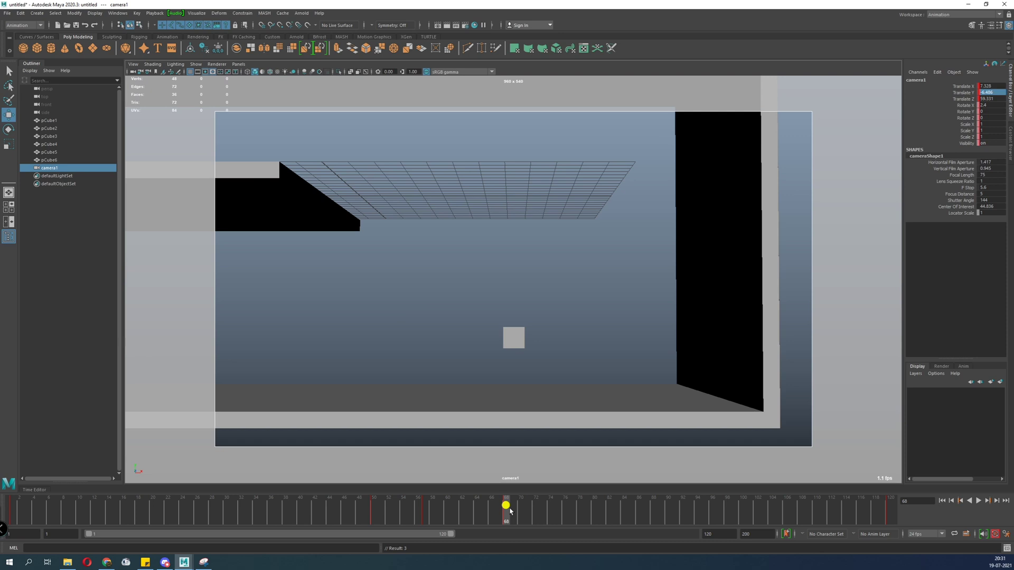
{"action": "left_click", "coordinate": [12, 512]}
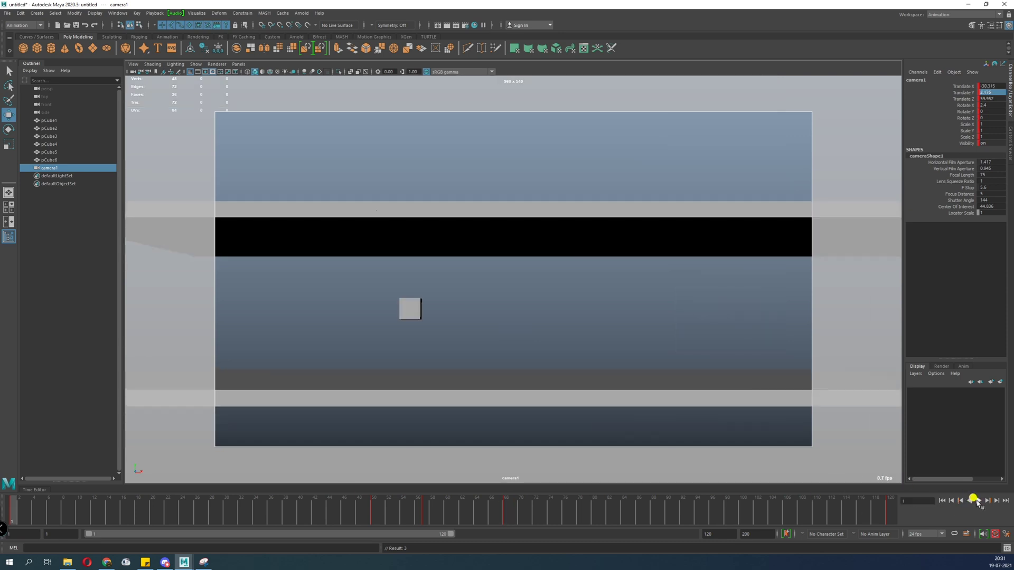
{"action": "left_click", "coordinate": [977, 501]}
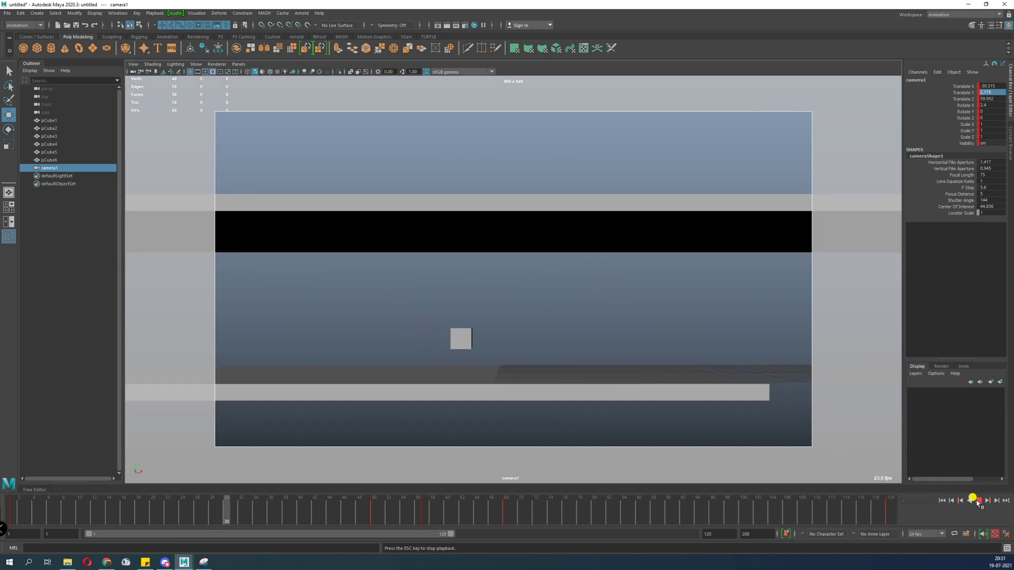
{"action": "left_click", "coordinate": [980, 503]}
Return to the perspective view and duplicate the vertical wall at the platforms' end.
{"action": "key", "text": "space"}
{"action": "left_click_drag", "start_coordinate": [629, 387], "coordinate": [637, 284]}
{"action": "left_click_drag", "start_coordinate": [665, 363], "coordinate": [511, 253], "text": "alt"}
{"action": "left_click_drag", "start_coordinate": [279, 255], "coordinate": [317, 264], "text": "alt"}
{"action": "left_click", "coordinate": [528, 242]}
{"action": "left_click_drag", "start_coordinate": [644, 275], "coordinate": [490, 325], "text": "alt"}
{"action": "key", "text": "ctrl+d"}
Narrow the duplicated wall into a pillar with a Z scale of 2.483 and position it behind the platforms.
{"action": "left_click_drag", "start_coordinate": [474, 358], "coordinate": [648, 344]}
{"action": "key", "text": "r"}
{"action": "key", "text": "w"}
{"action": "left_click_drag", "start_coordinate": [596, 367], "coordinate": [707, 330], "text": "alt"}
{"action": "left_click_drag", "start_coordinate": [625, 300], "coordinate": [535, 304]}
{"action": "left_click_drag", "start_coordinate": [524, 326], "coordinate": [455, 302], "text": "alt"}
{"action": "key", "text": "ctrl+d"}
{"action": "key", "text": "ctrl+d"}
{"action": "key", "text": "ctrl+d"}
{"action": "key", "text": "ctrl+z"}
{"action": "key", "text": "ctrl+z"}
{"action": "key", "text": "ctrl+z"}
Duplicate the pillar repeatedly at equal spacing to form a row of seven behind the platforms.
{"action": "key", "text": "ctrl+d"}
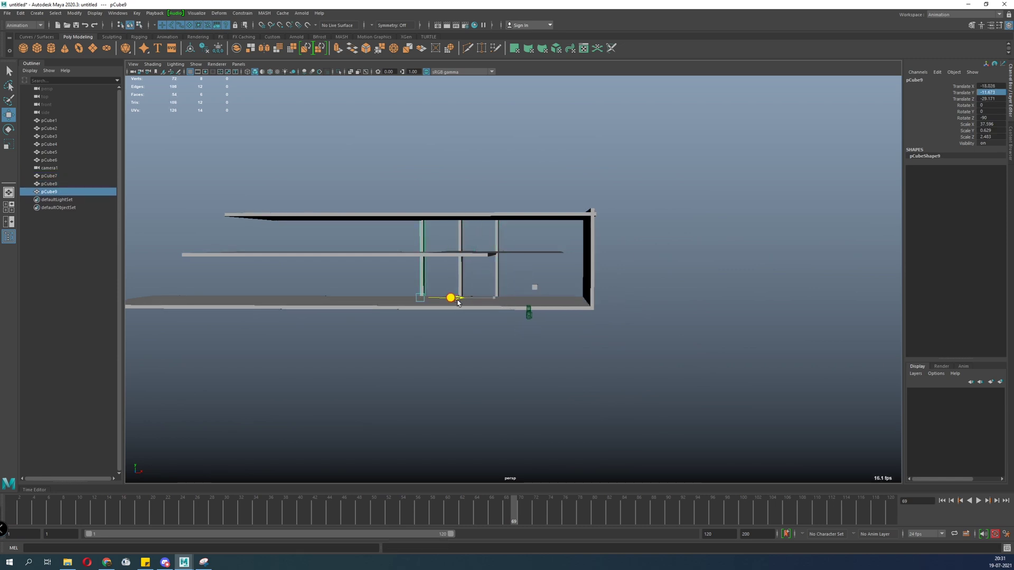
{"action": "key", "text": "shift+d"}
{"action": "key", "text": "shift+d"}
{"action": "key", "text": "shift+d"}
{"action": "key", "text": "shift+d"}
{"action": "left_click_drag", "start_coordinate": [365, 276], "coordinate": [378, 278], "text": "alt"}
Tilt the second pillar from the row's left end to a Z rotation of -115.491.
{"action": "left_click", "coordinate": [280, 242]}
{"action": "key", "text": "e"}
{"action": "left_click_drag", "start_coordinate": [310, 277], "coordinate": [330, 310]}
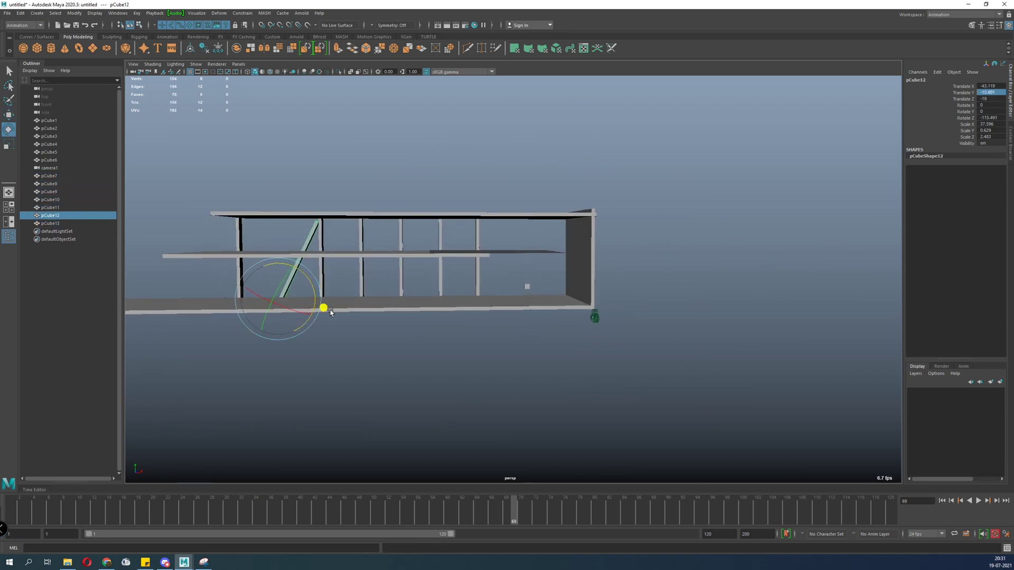
Tilt and shift further pillars in the row so they lean at varied diagonal angles.
{"action": "left_click_drag", "start_coordinate": [387, 282], "coordinate": [356, 284]}
{"action": "left_click_drag", "start_coordinate": [450, 276], "coordinate": [410, 280], "text": "shift"}
{"action": "mouse_move", "coordinate": [424, 272]}
{"action": "left_mouse_down"}
{"action": "mouse_move", "coordinate": [443, 278]}
{"action": "mouse_move", "coordinate": [434, 280]}
{"action": "left_mouse_up"}
{"action": "left_click_drag", "start_coordinate": [457, 266], "coordinate": [464, 277]}
{"action": "left_click", "coordinate": [412, 272]}
{"action": "left_click_drag", "start_coordinate": [428, 272], "coordinate": [577, 329]}
Duplicate one of the pillars to add another to the background row.
{"action": "left_click", "coordinate": [478, 289]}
{"action": "key", "text": "w"}
{"action": "key", "text": "ctrl+d"}
{"action": "left_click", "coordinate": [577, 329]}
Look through camera1 and adjust the tilt of a background pillar with the Rotate tool.
{"action": "left_click", "coordinate": [240, 64]}
{"action": "mouse_move", "coordinate": [254, 73]}
{"action": "left_click", "coordinate": [331, 74]}
{"action": "left_click", "coordinate": [296, 283]}
{"action": "key", "text": "e"}
{"action": "left_click_drag", "start_coordinate": [268, 368], "coordinate": [276, 379]}
{"action": "left_click", "coordinate": [264, 259]}
Scrub to frame 13, clear the selection and play the animation through camera1 with the pillars behind the cube.
{"action": "left_click_drag", "start_coordinate": [329, 510], "coordinate": [102, 526]}
{"action": "left_click", "coordinate": [486, 275]}
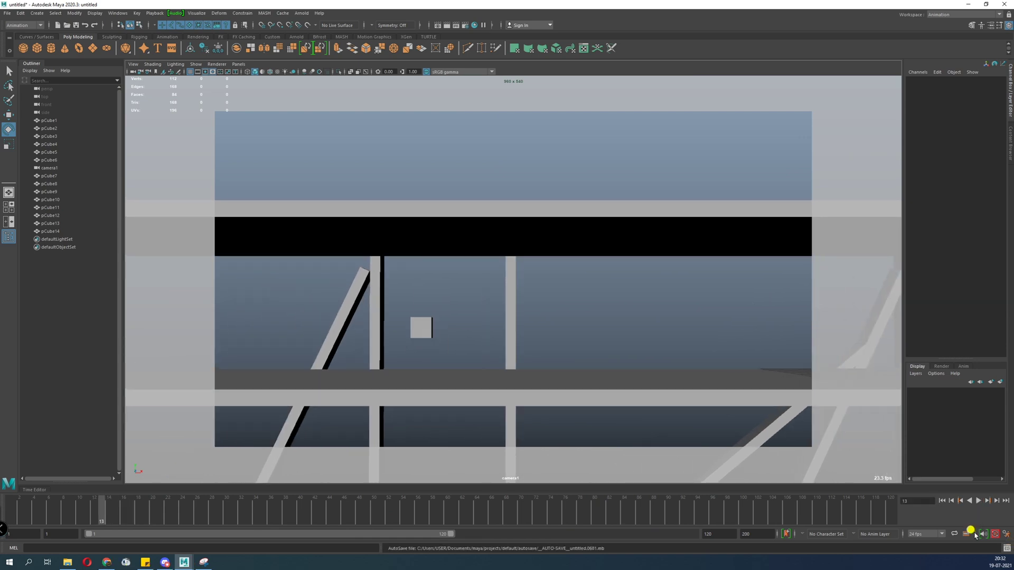
{"action": "left_click", "coordinate": [978, 501]}
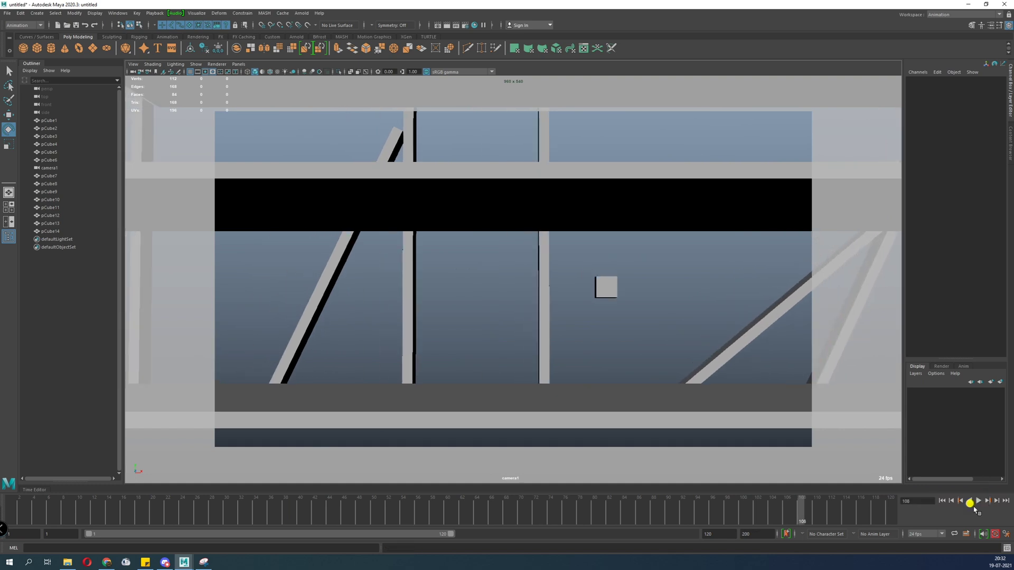
Play and scrub the animation through camera1, select camera1 and settle on frame 50.
{"action": "left_click", "coordinate": [976, 501]}
{"action": "left_click", "coordinate": [557, 512]}
{"action": "left_click", "coordinate": [416, 506]}
{"action": "left_click", "coordinate": [133, 72]}
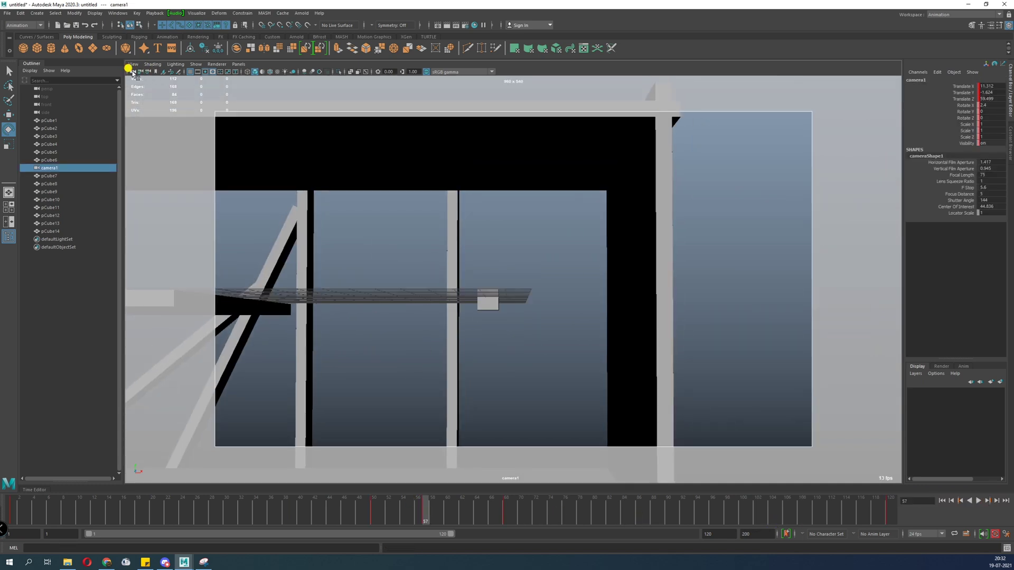
{"action": "left_click_drag", "start_coordinate": [224, 512], "coordinate": [373, 534]}
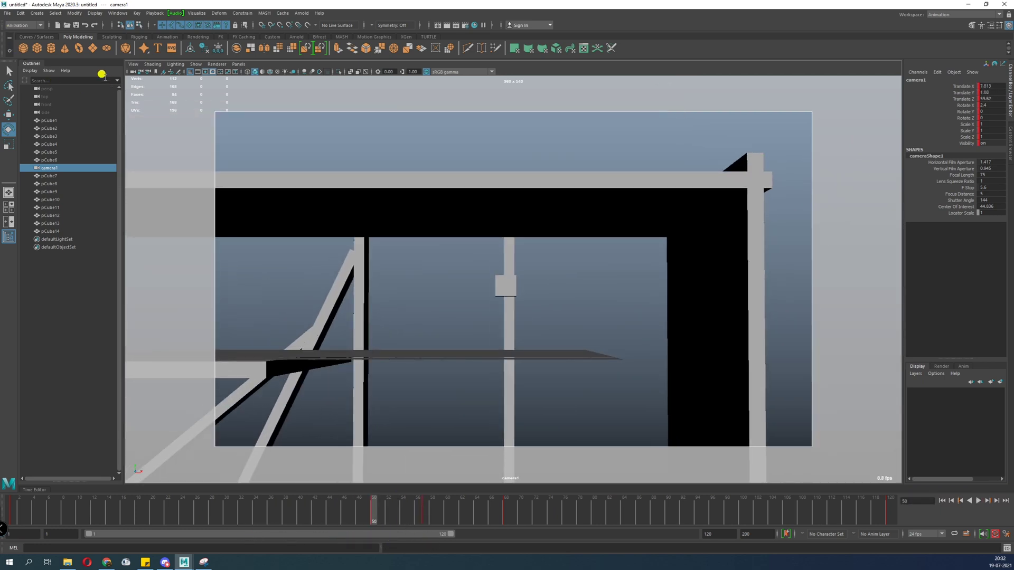
Reselect camera1 and open its animation curves in the Graph Editor.
{"action": "left_click", "coordinate": [7, 13]}
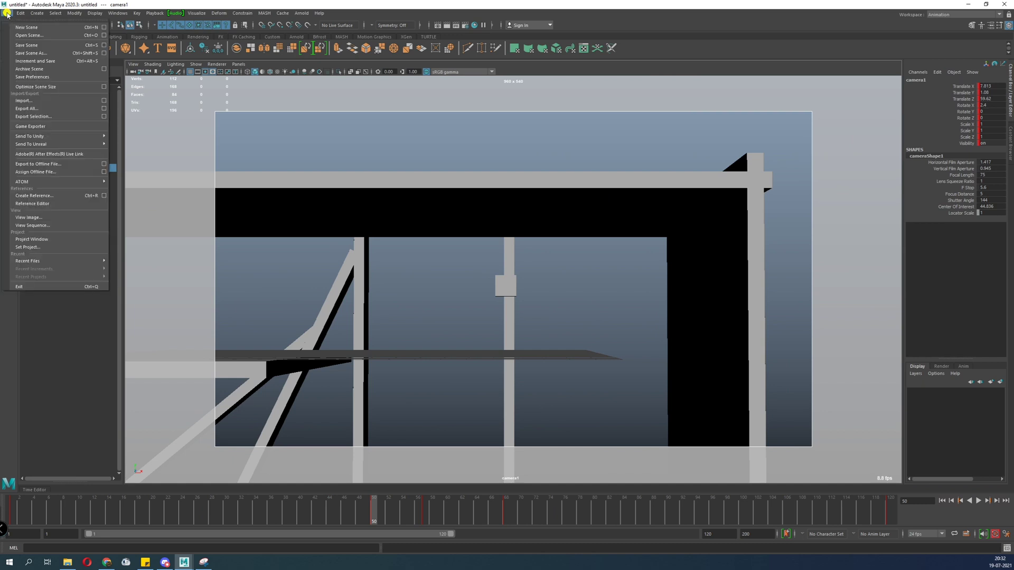
{"action": "left_click", "coordinate": [324, 139]}
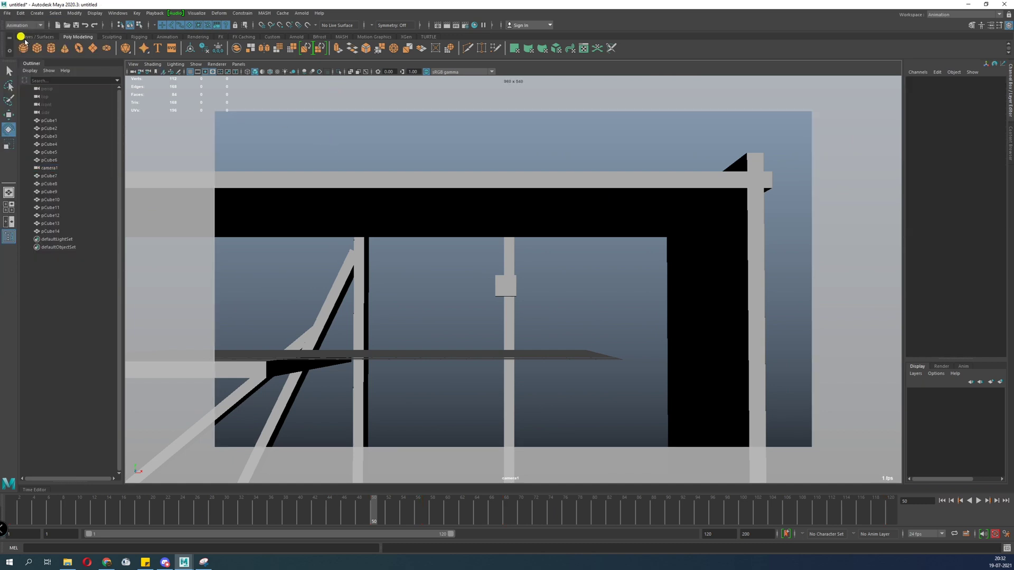
{"action": "left_click", "coordinate": [132, 71]}
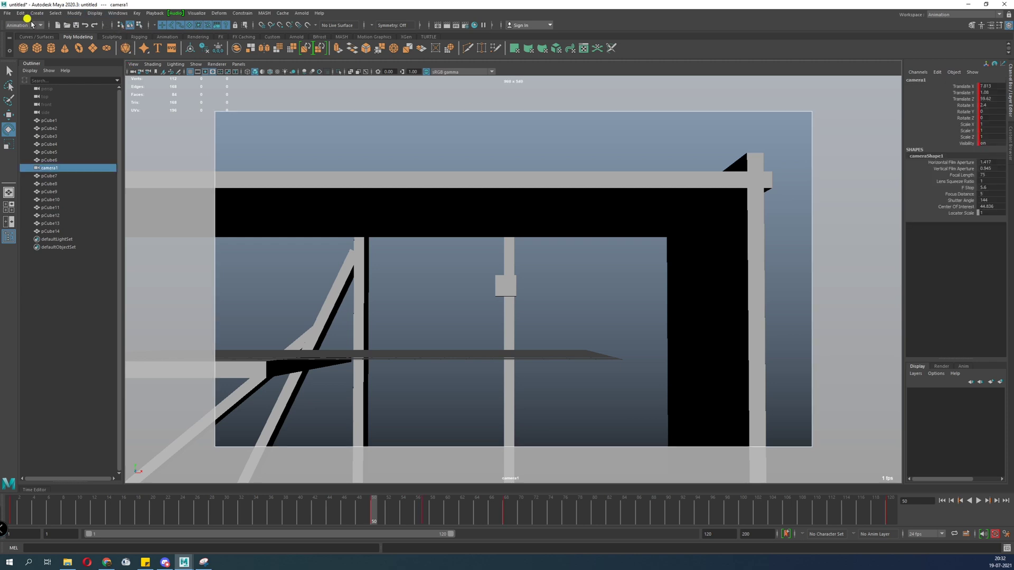
{"action": "left_click", "coordinate": [114, 14]}
{"action": "mouse_move", "coordinate": [150, 57]}
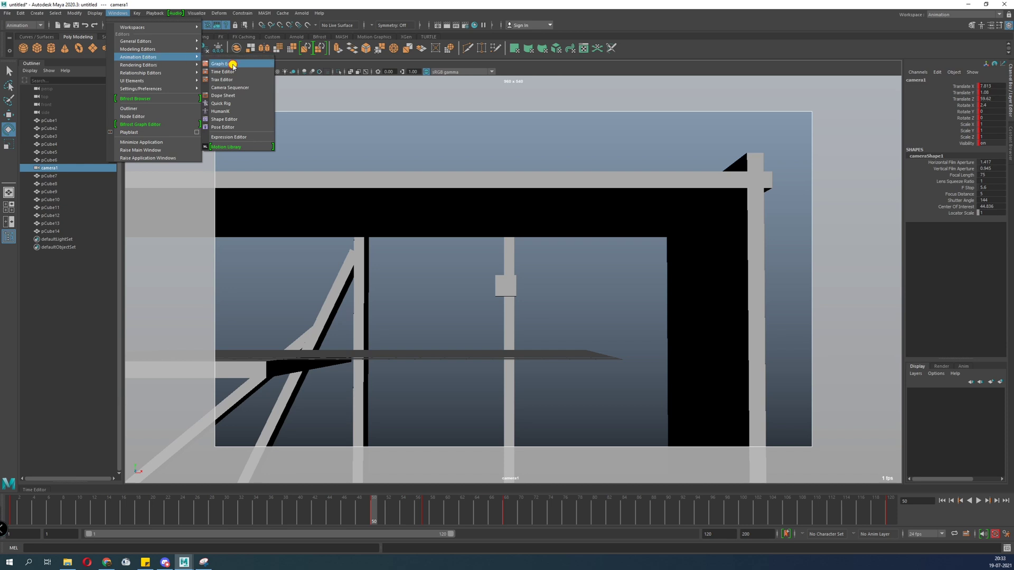
{"action": "left_click", "coordinate": [226, 64]}
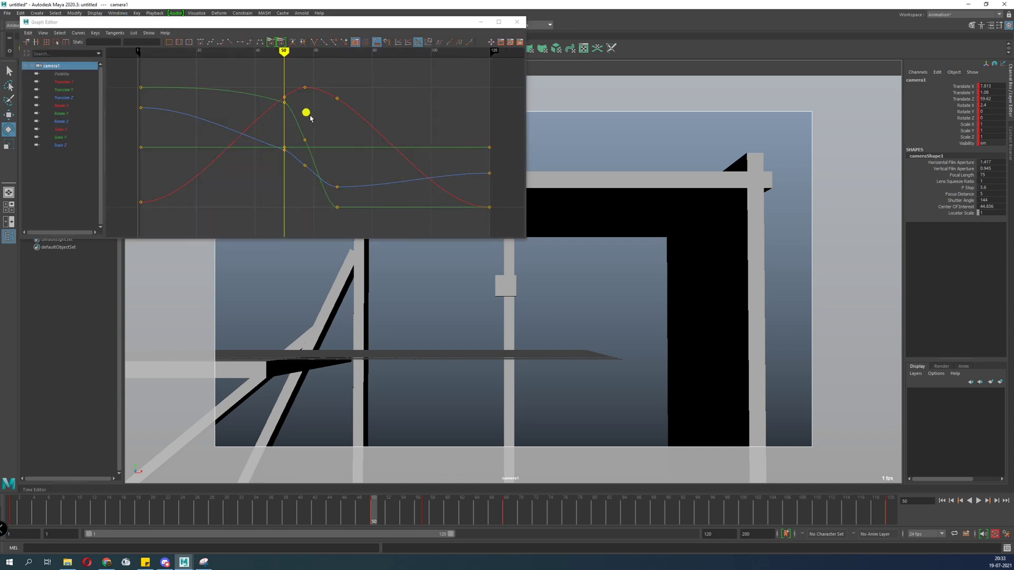
Isolate camera1's Translate Y curve and delete its keyframe at frame 57.
{"action": "left_click", "coordinate": [59, 91]}
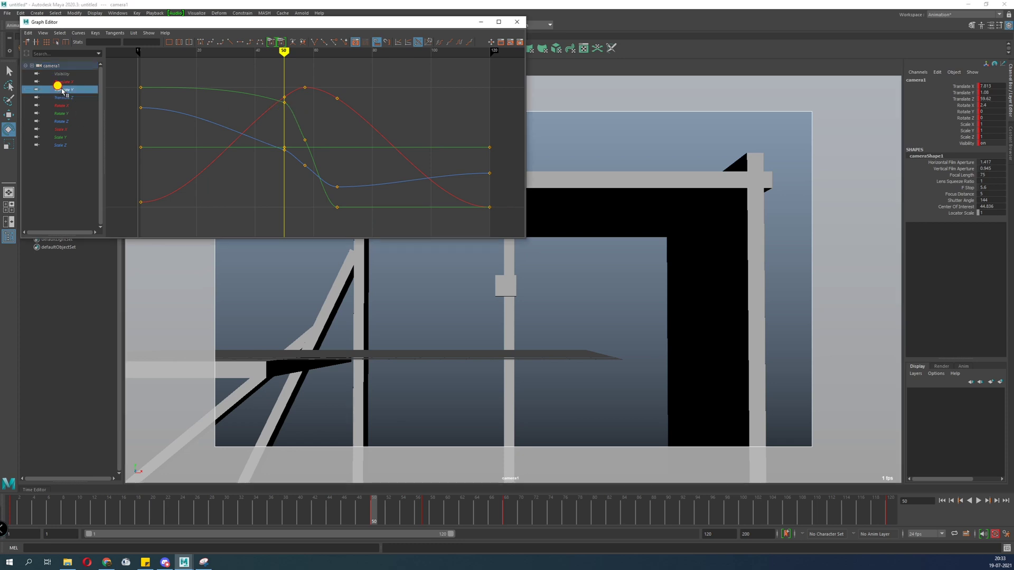
{"action": "right_click_drag", "start_coordinate": [242, 113], "coordinate": [294, 120], "text": "alt"}
{"action": "scroll", "coordinate": [400, 158], "scroll_direction": "down", "scroll_amount": 5}
{"action": "middle_click_drag", "start_coordinate": [344, 193], "coordinate": [334, 140], "text": "alt"}
{"action": "left_click_drag", "start_coordinate": [350, 116], "coordinate": [304, 154]}
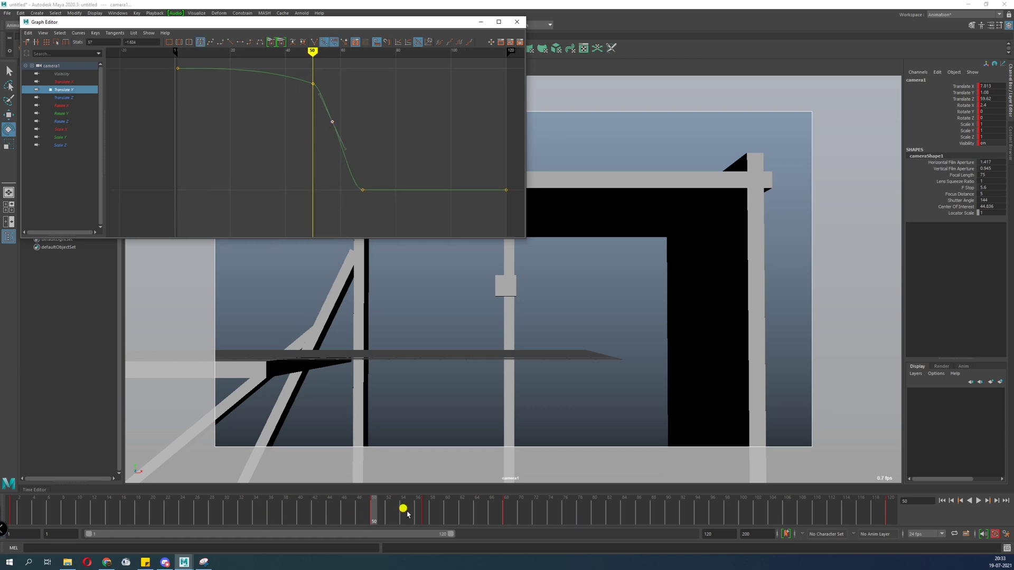
{"action": "left_click_drag", "start_coordinate": [407, 514], "coordinate": [425, 515]}
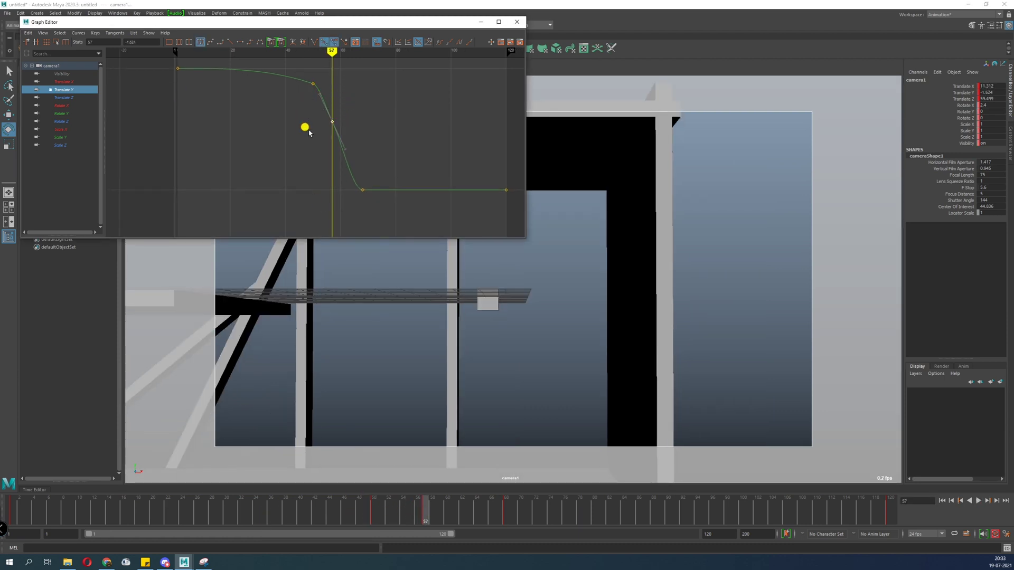
{"action": "key", "text": "Delete"}
Try to move the Translate Y keyframe at frame 50.
{"action": "left_click_drag", "start_coordinate": [331, 82], "coordinate": [267, 109]}
{"action": "middle_click_drag", "start_coordinate": [341, 91], "coordinate": [369, 132], "text": "alt"}
{"action": "left_click_drag", "start_coordinate": [400, 101], "coordinate": [365, 150]}
{"action": "middle_click_drag", "start_coordinate": [360, 162], "coordinate": [348, 190]}
{"action": "key", "text": "ctrl+z"}
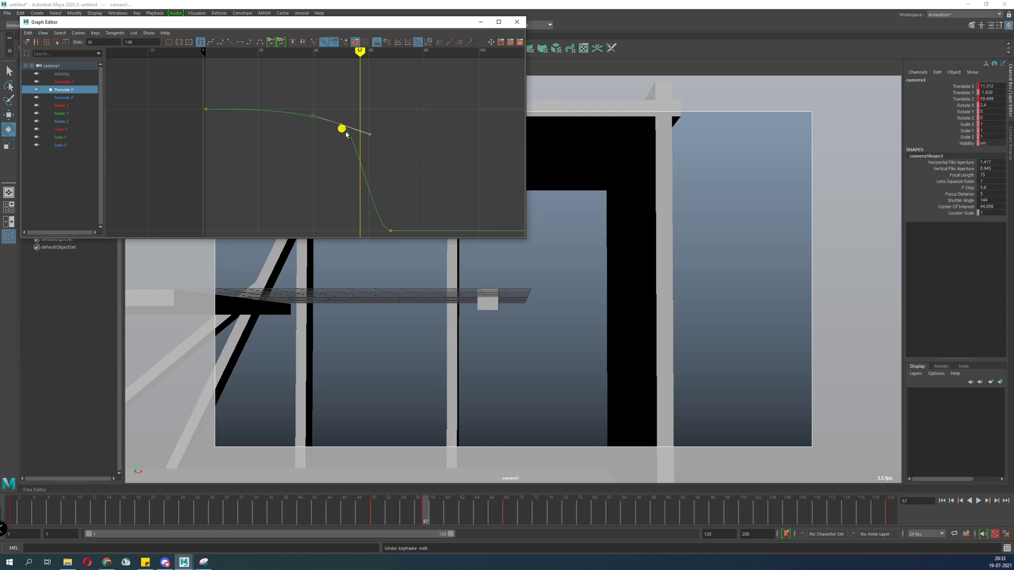
Delete the Translate X keyframes on either side of the peak at frame 57 so the curve has a single smooth rise and fall.
{"action": "left_click_drag", "start_coordinate": [418, 516], "coordinate": [319, 503]}
{"action": "left_click", "coordinate": [63, 80]}
{"action": "right_click_drag", "start_coordinate": [365, 154], "coordinate": [291, 162], "text": "alt"}
{"action": "left_click_drag", "start_coordinate": [201, 151], "coordinate": [233, 174]}
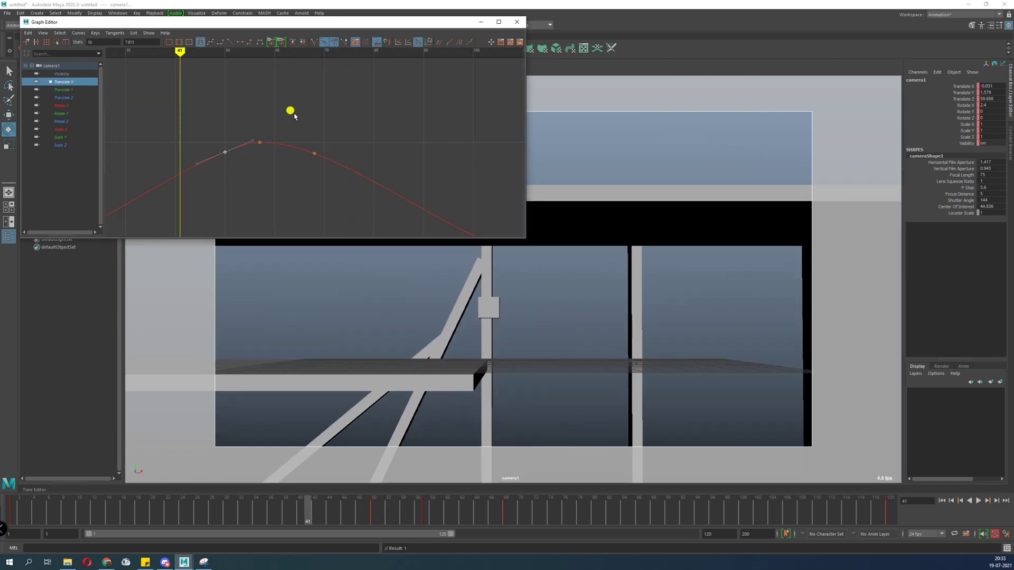
{"action": "left_click_drag", "start_coordinate": [294, 114], "coordinate": [338, 198], "text": "shift"}
{"action": "right_click_drag", "start_coordinate": [347, 199], "coordinate": [320, 193], "text": "alt"}
{"action": "left_click", "coordinate": [320, 194]}
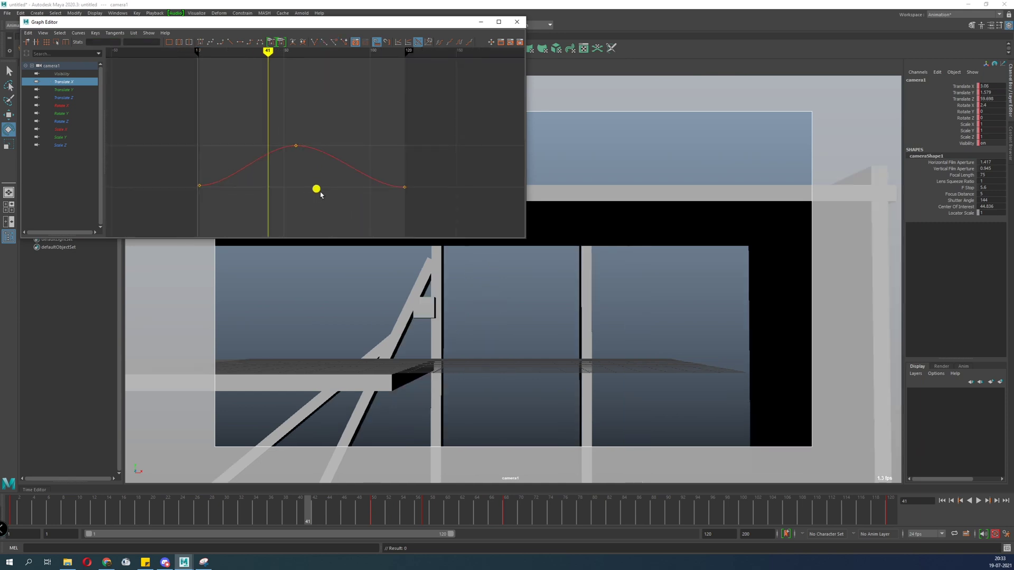
Play the animation from frame 6 to review the camera's sideways motion.
{"action": "left_click", "coordinate": [48, 509]}
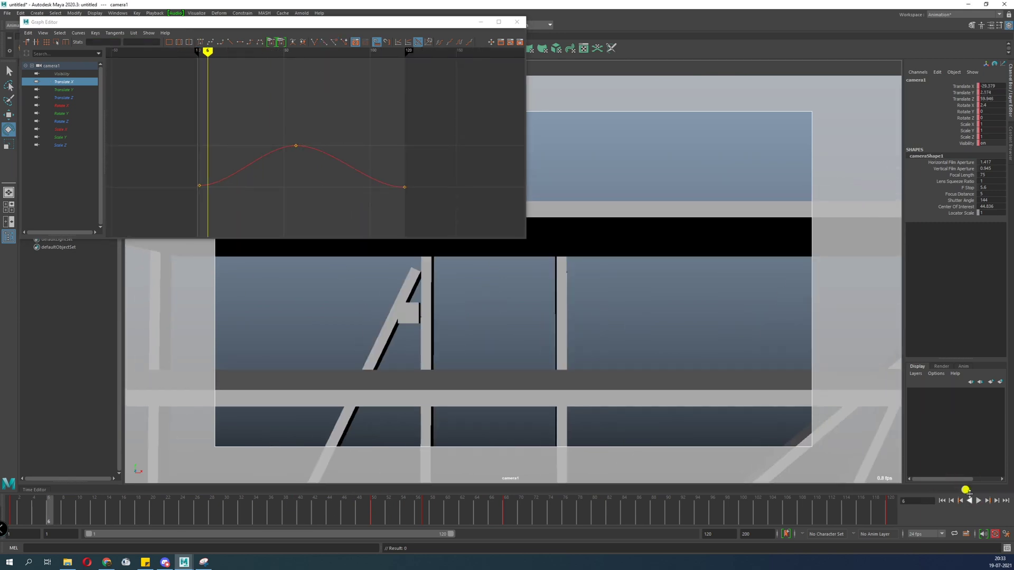
{"action": "left_click", "coordinate": [979, 500]}
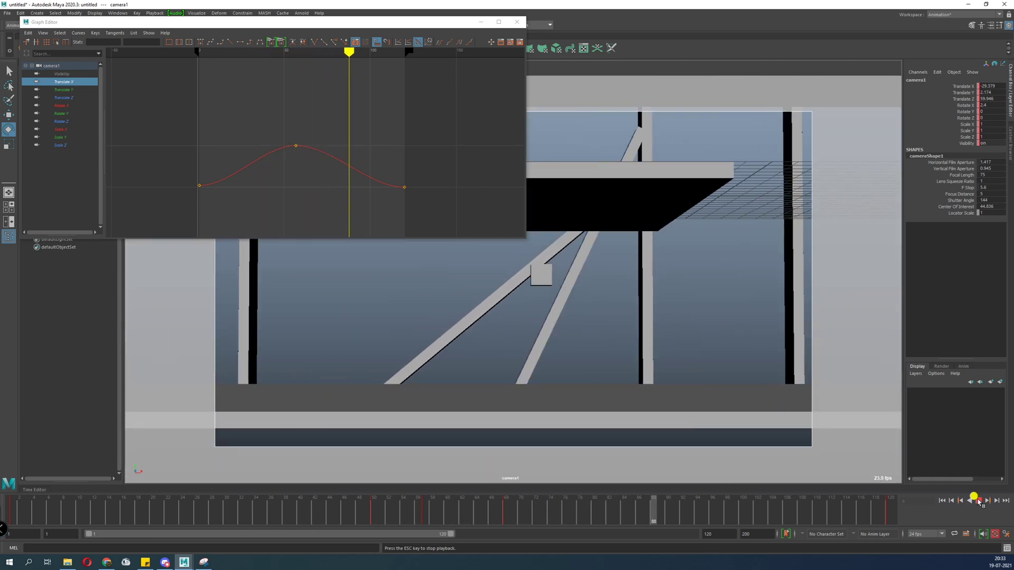
{"action": "left_click", "coordinate": [979, 501]}
Show the Translate Z curve and scrub from frame 1 to 74 to check the camera's depth movement.
{"action": "left_click", "coordinate": [70, 97]}
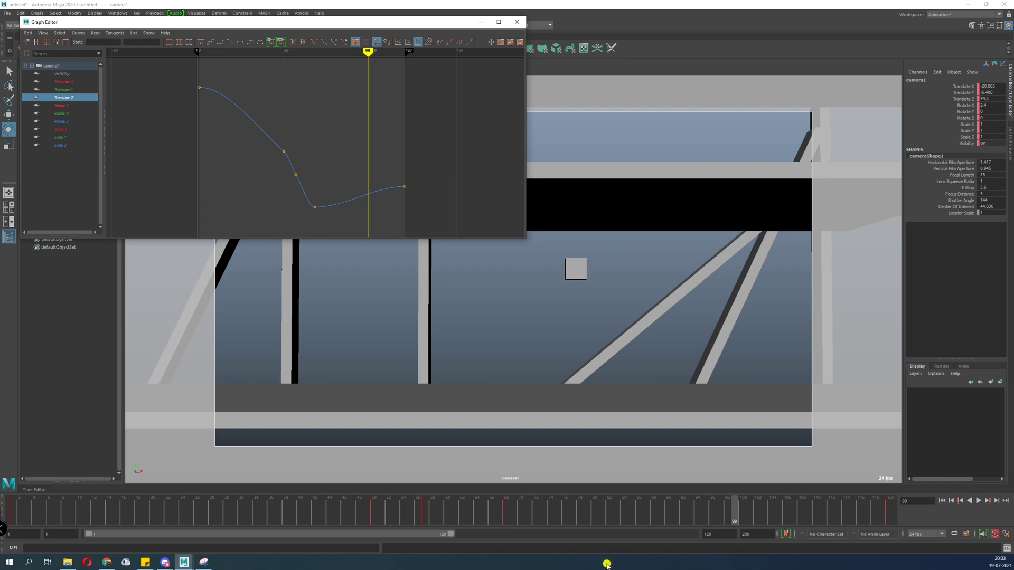
{"action": "left_click_drag", "start_coordinate": [581, 528], "coordinate": [438, 528]}
{"action": "left_click_drag", "start_coordinate": [97, 527], "coordinate": [3, 525]}
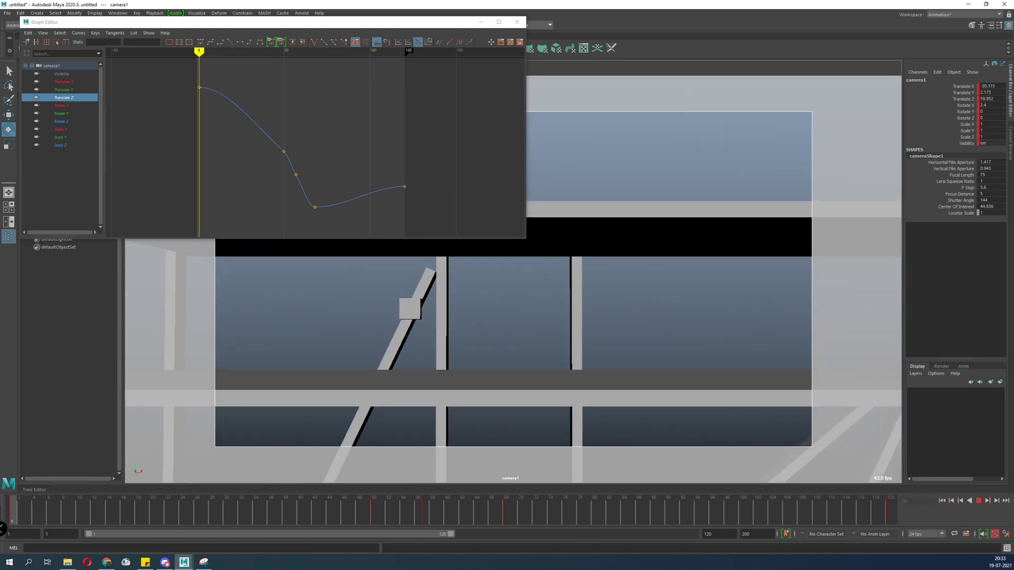
{"action": "left_click_drag", "start_coordinate": [177, 512], "coordinate": [550, 521]}
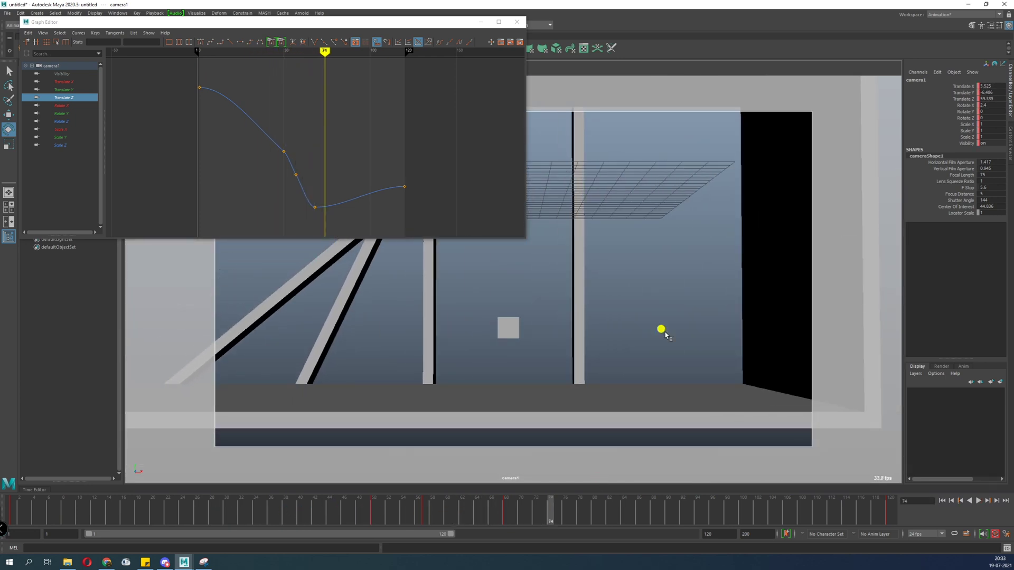
Switch to the perspective view, select camera1 with the Move tool and play its motion from outside.
{"action": "left_click", "coordinate": [673, 332]}
{"action": "key", "text": "space"}
{"action": "left_click_drag", "start_coordinate": [672, 331], "coordinate": [467, 352]}
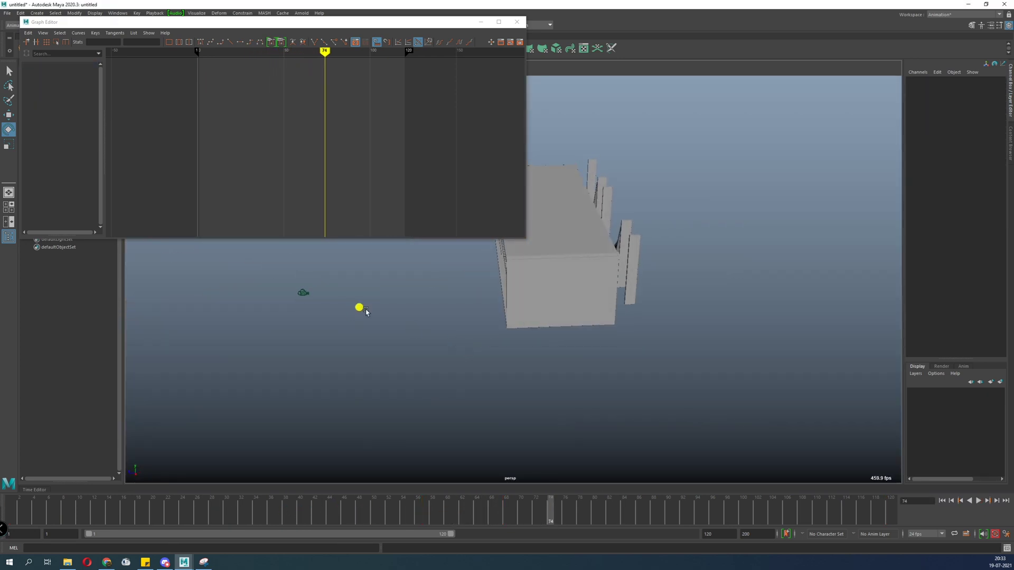
{"action": "middle_click_drag", "start_coordinate": [365, 312], "coordinate": [455, 373], "text": "alt"}
{"action": "left_click_drag", "start_coordinate": [446, 331], "coordinate": [256, 457]}
{"action": "left_click_drag", "start_coordinate": [369, 333], "coordinate": [343, 368], "text": "alt"}
{"action": "key", "text": "w"}
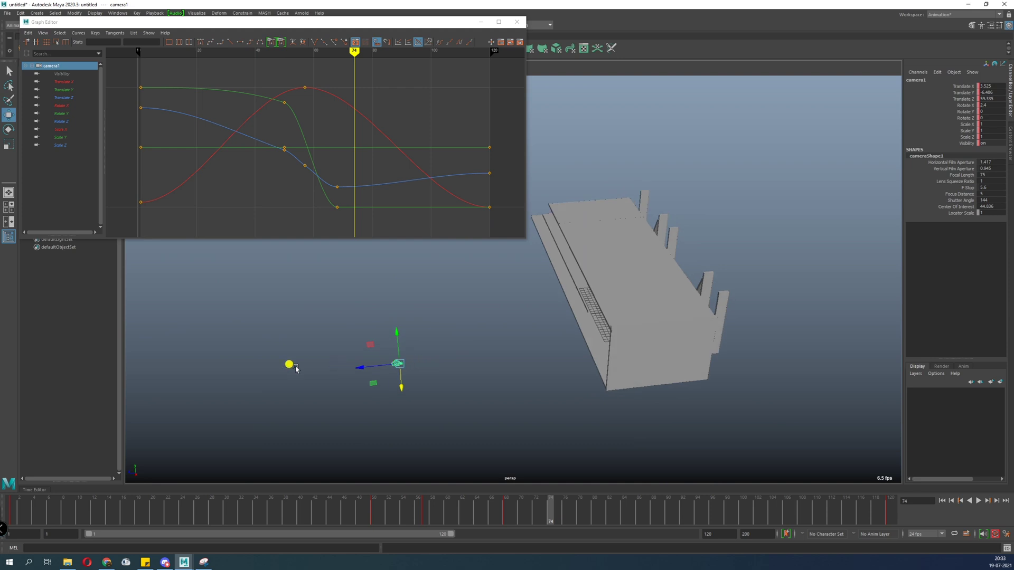
{"action": "key", "text": "alt+v"}
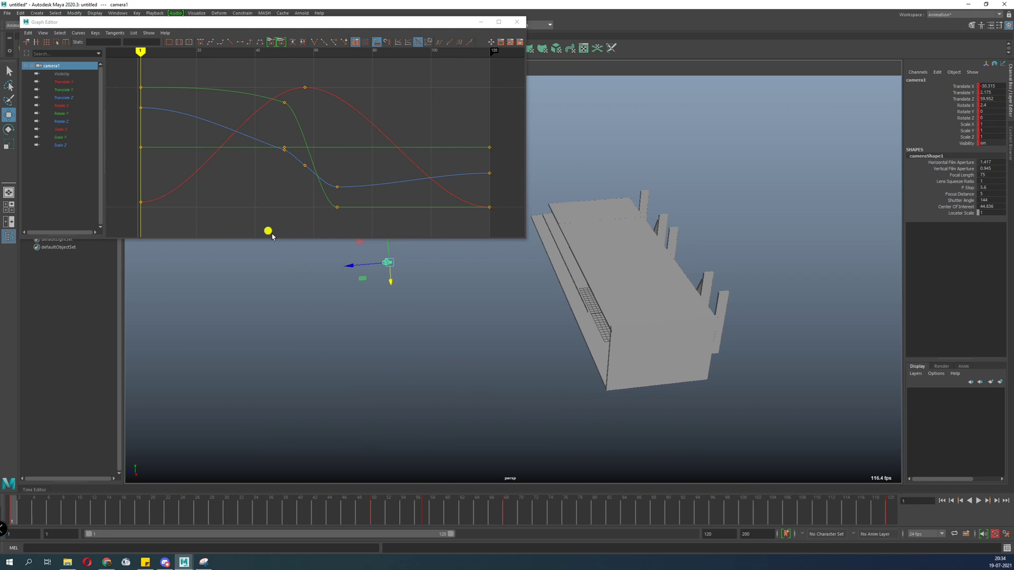
Delete camera1's Translate Z keyframes after frame 1 to remove its depth movement, and scrub to frame 4.
{"action": "left_click", "coordinate": [36, 98]}
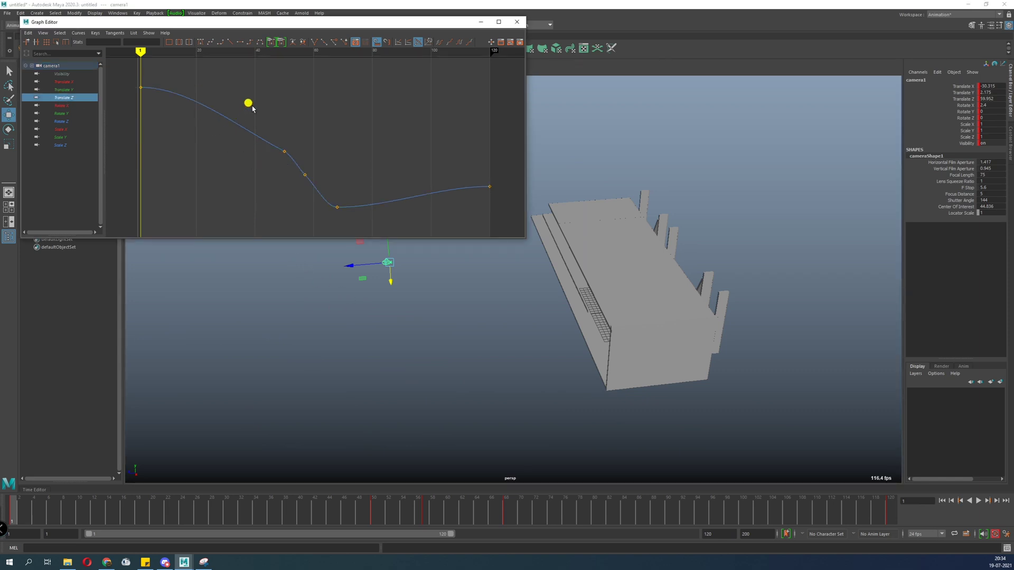
{"action": "left_click_drag", "start_coordinate": [248, 106], "coordinate": [761, 407]}
{"action": "key", "text": "Delete"}
{"action": "mouse_move", "coordinate": [21, 519]}
{"action": "left_mouse_down"}
{"action": "mouse_move", "coordinate": [893, 521]}
{"action": "mouse_move", "coordinate": [30, 562]}
{"action": "left_mouse_up"}
Inspect camera1's Translate Z and rotation curves, and compare the Translate X and Translate Y curves together.
{"action": "left_click", "coordinate": [69, 99]}
{"action": "left_click", "coordinate": [64, 106]}
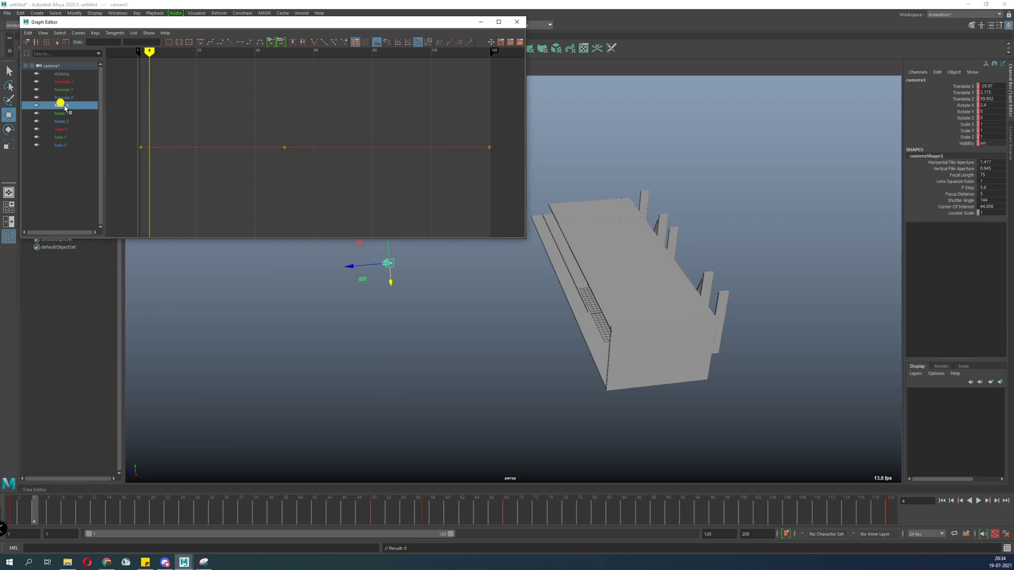
{"action": "left_click", "coordinate": [64, 113]}
{"action": "left_click", "coordinate": [58, 122]}
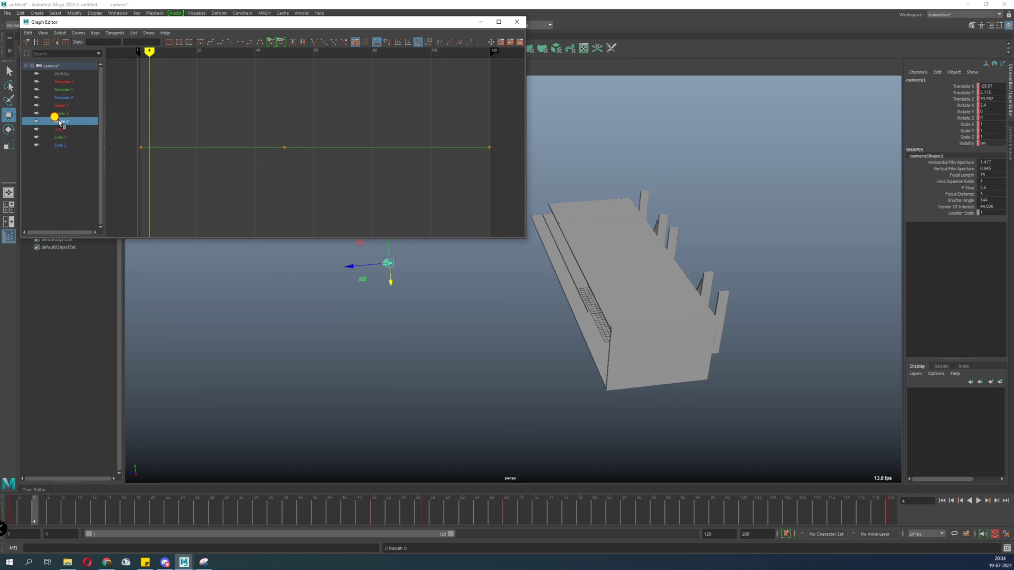
{"action": "left_click", "coordinate": [67, 81]}
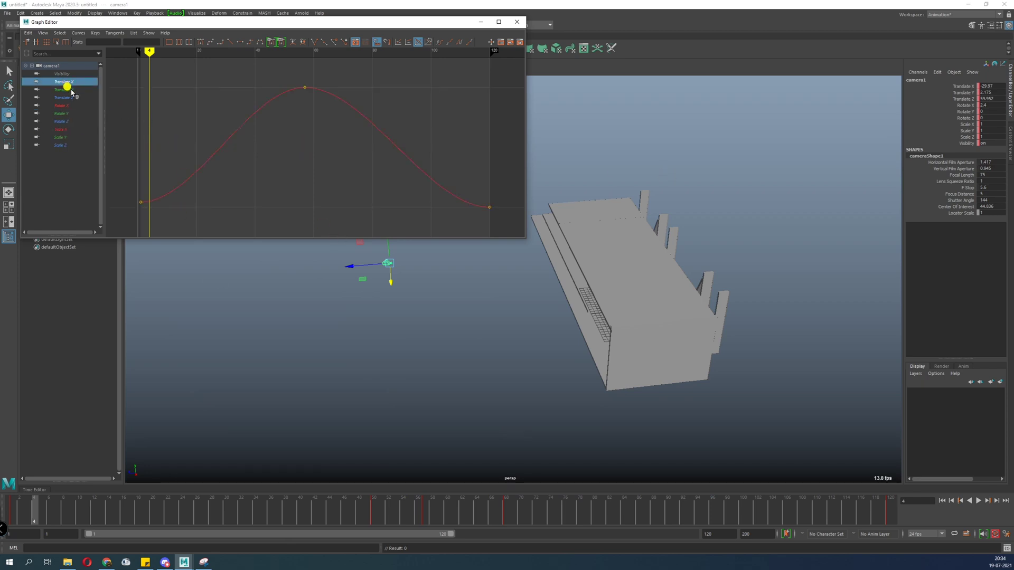
{"action": "left_click", "coordinate": [70, 90], "text": "shift"}
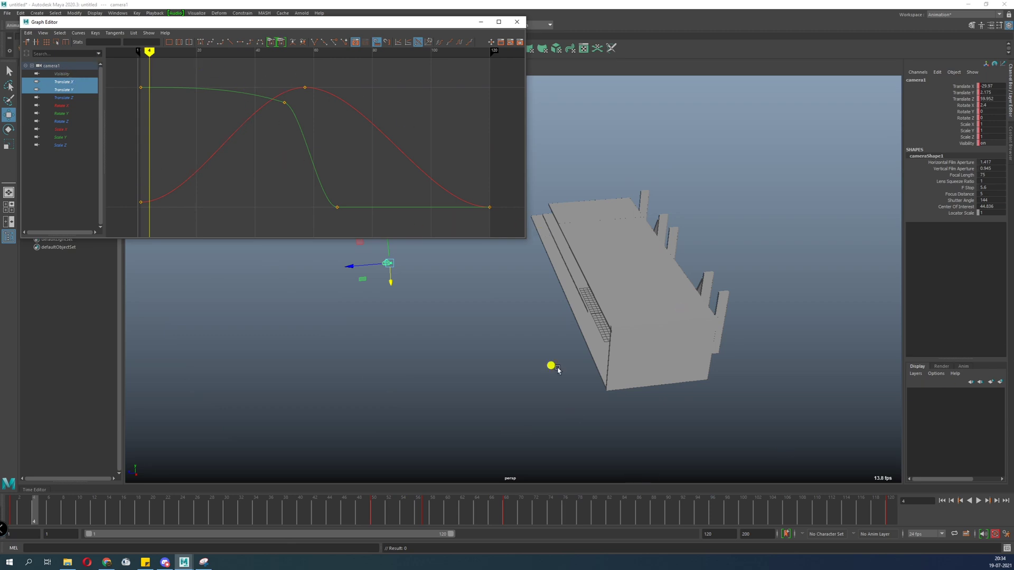
Go to frame 50, look through camera1 and move the Graph Editor clear of the view.
{"action": "left_click_drag", "start_coordinate": [425, 511], "coordinate": [374, 518]}
{"action": "left_click_drag", "start_coordinate": [362, 29], "coordinate": [301, 84]}
{"action": "left_click", "coordinate": [241, 65]}
{"action": "mouse_move", "coordinate": [248, 70]}
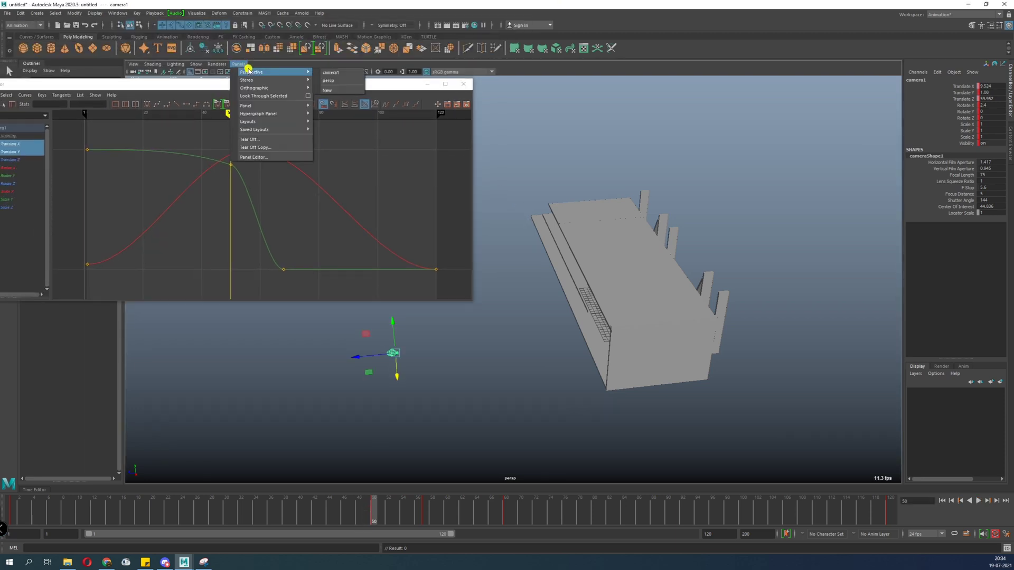
{"action": "left_click", "coordinate": [332, 72]}
{"action": "left_click_drag", "start_coordinate": [350, 86], "coordinate": [0, 87]}
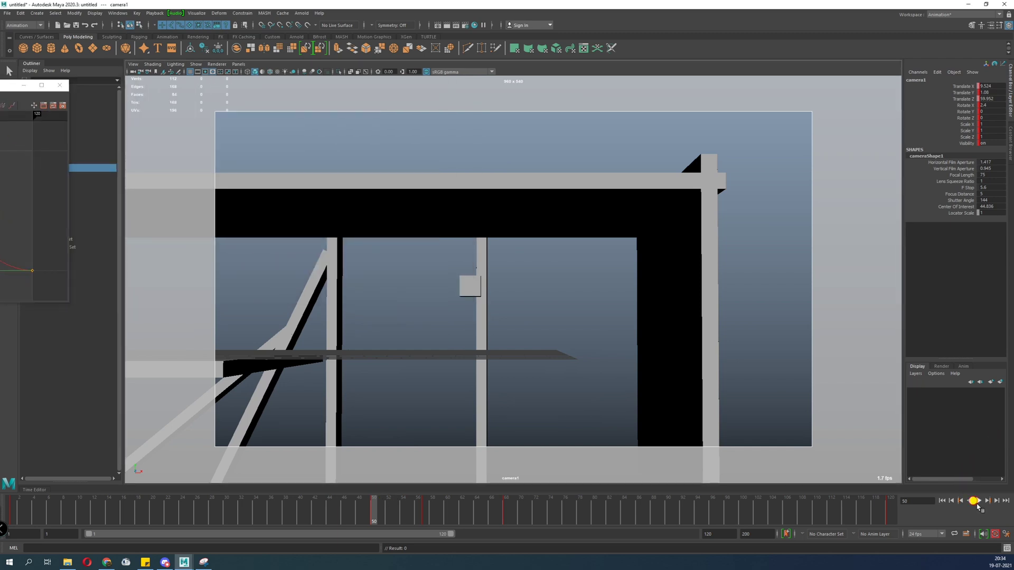
Play the animation through camera1 and scrub between frames 50 and 57 to check the framing of the falling cube.
{"action": "left_click", "coordinate": [975, 501]}
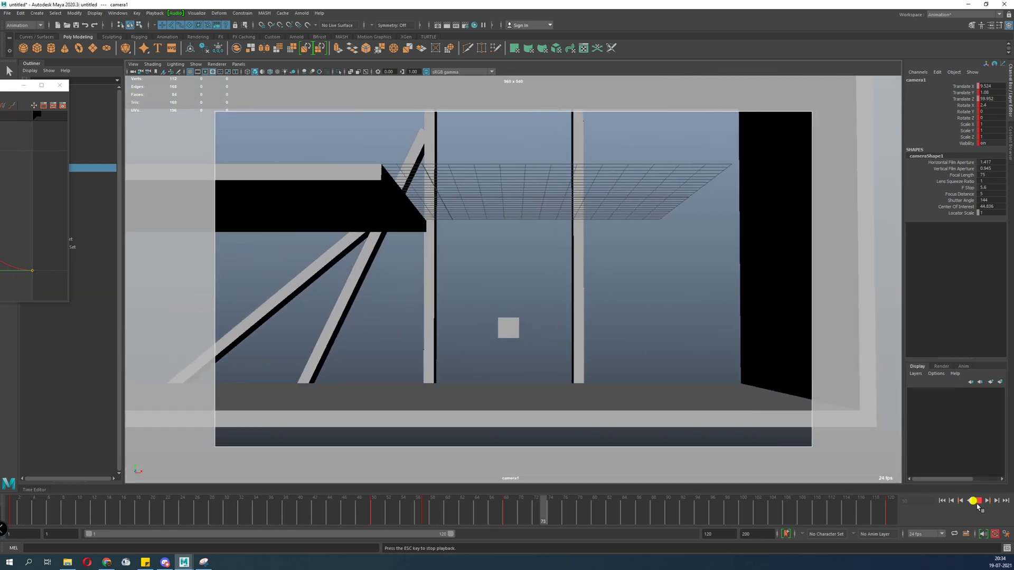
{"action": "left_click", "coordinate": [975, 501]}
{"action": "left_click_drag", "start_coordinate": [600, 521], "coordinate": [379, 527]}
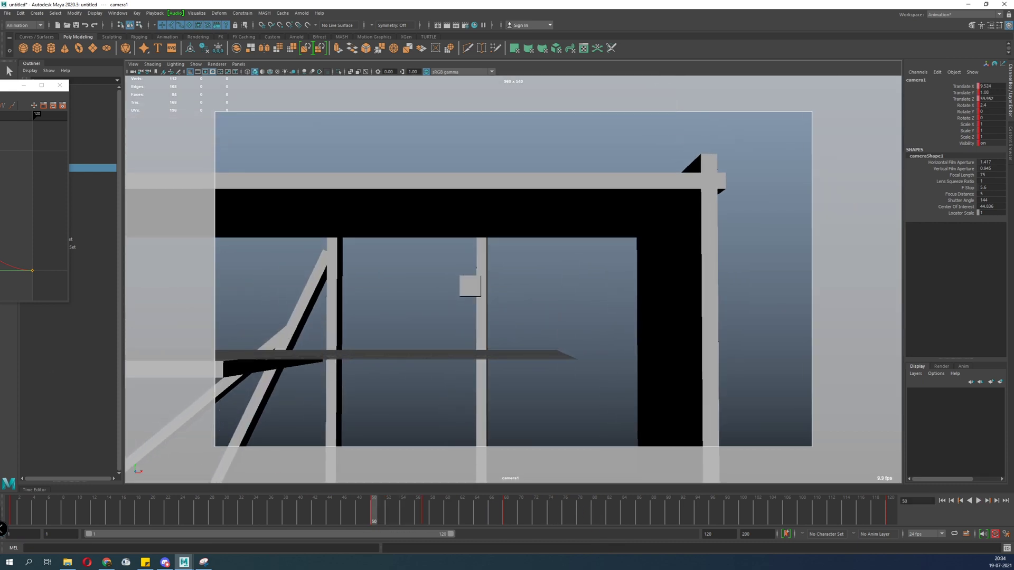
{"action": "left_click_drag", "start_coordinate": [382, 513], "coordinate": [424, 518]}
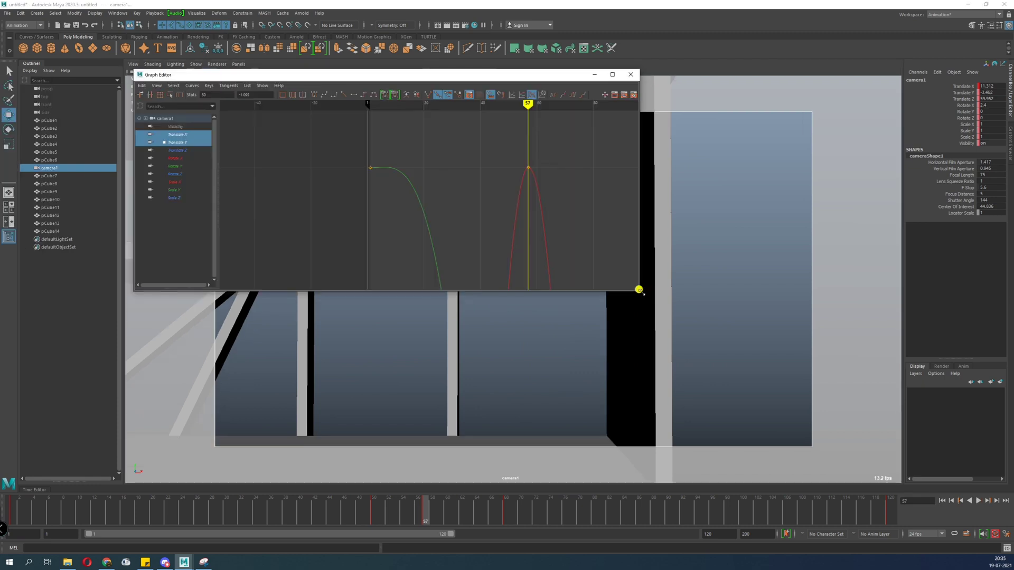
Widen the Graph Editor and examine the beginning of the Translate Y curve up close.
{"action": "left_click_drag", "start_coordinate": [638, 290], "coordinate": [839, 309]}
{"action": "scroll", "coordinate": [607, 241], "scroll_direction": "down", "scroll_amount": 8}
{"action": "middle_click_drag", "start_coordinate": [582, 242], "coordinate": [586, 191], "text": "alt"}
{"action": "mouse_move", "coordinate": [579, 188]}
{"action": "right_mouse_down", "text": "alt+shift"}
{"action": "mouse_move", "coordinate": [571, 230]}
{"action": "mouse_move", "coordinate": [581, 211]}
{"action": "mouse_move", "coordinate": [577, 169]}
{"action": "right_mouse_up", "text": "alt+shift"}
{"action": "middle_click_drag", "start_coordinate": [583, 174], "coordinate": [615, 229], "text": "alt"}
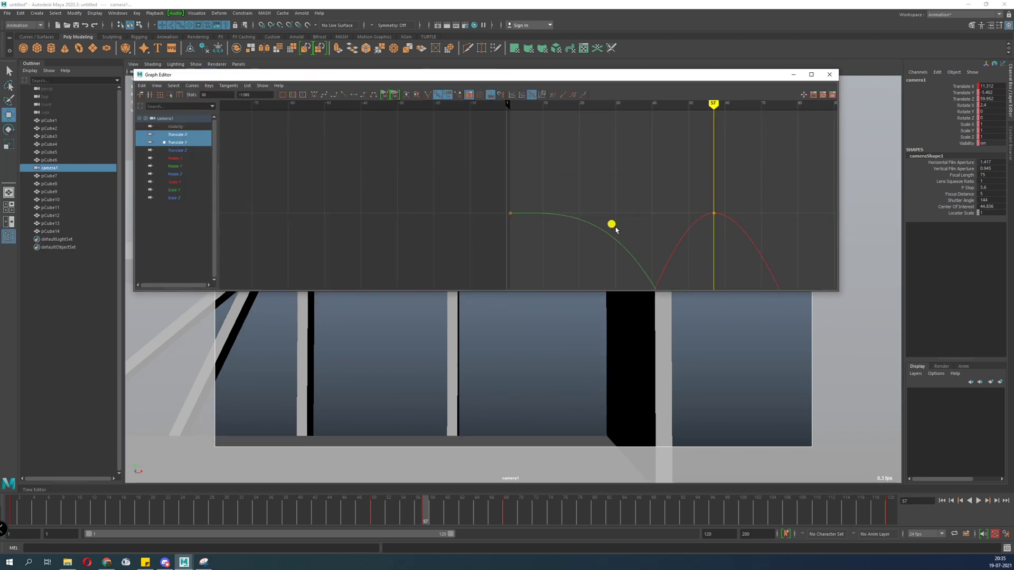
{"action": "right_click_drag", "start_coordinate": [592, 185], "coordinate": [618, 161], "text": "alt"}
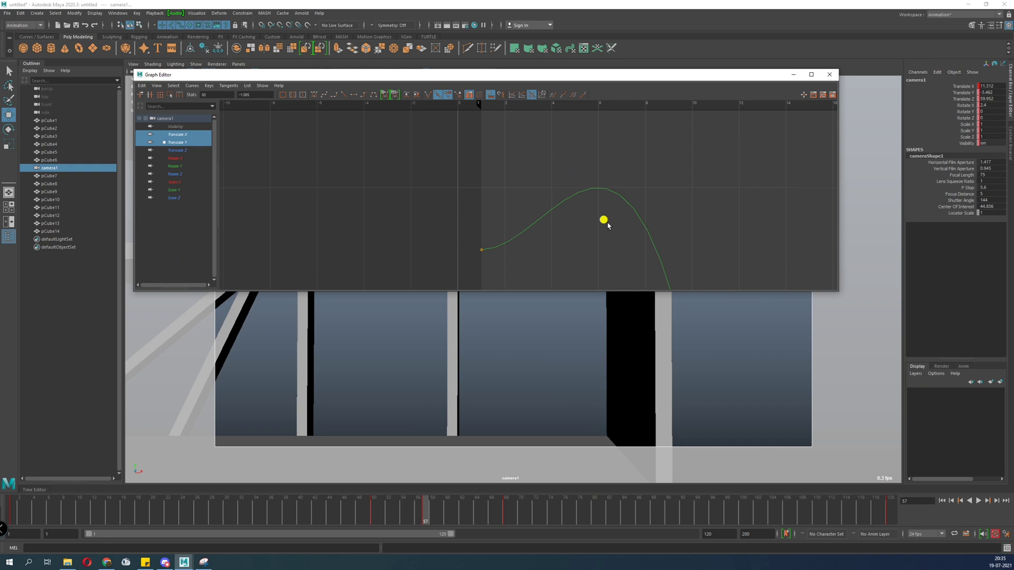
Try to reshape the start of the Translate Y curve and undo the keyframe edits.
{"action": "middle_click_drag", "start_coordinate": [605, 224], "coordinate": [602, 223]}
{"action": "key", "text": "ctrl+z"}
{"action": "key", "text": "shift+z"}
{"action": "key", "text": "ctrl+z"}
{"action": "right_click_drag", "start_coordinate": [605, 232], "coordinate": [642, 244], "text": "alt+shift"}
{"action": "middle_click_drag", "start_coordinate": [652, 230], "coordinate": [590, 194], "text": "alt"}
{"action": "right_click_drag", "start_coordinate": [591, 195], "coordinate": [607, 211], "text": "alt+shift"}
{"action": "middle_click_drag", "start_coordinate": [607, 211], "coordinate": [604, 208]}
{"action": "key", "text": "ctrl+z"}
Examine the Translate X and Translate Y curves, move the Graph Editor aside and play the animation through camera1.
{"action": "right_click_drag", "start_coordinate": [640, 233], "coordinate": [606, 229], "text": "alt"}
{"action": "middle_click_drag", "start_coordinate": [606, 229], "coordinate": [562, 185], "text": "alt"}
{"action": "right_click_drag", "start_coordinate": [562, 185], "coordinate": [582, 240], "text": "alt+shift"}
{"action": "middle_click_drag", "start_coordinate": [582, 239], "coordinate": [543, 174], "text": "alt"}
{"action": "right_click_drag", "start_coordinate": [543, 174], "coordinate": [564, 199], "text": "alt+shift"}
{"action": "mouse_move", "coordinate": [655, 222]}
{"action": "right_mouse_down", "text": "alt"}
{"action": "mouse_move", "coordinate": [557, 217]}
{"action": "mouse_move", "coordinate": [552, 184]}
{"action": "mouse_move", "coordinate": [573, 194]}
{"action": "mouse_move", "coordinate": [551, 201]}
{"action": "right_mouse_up", "text": "alt"}
{"action": "left_click_drag", "start_coordinate": [637, 78], "coordinate": [0, 93]}
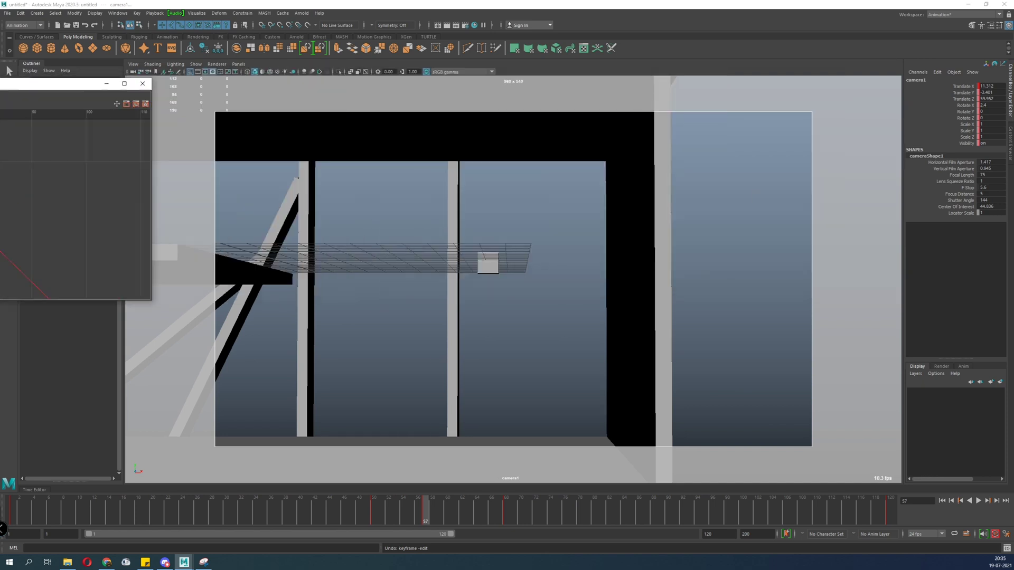
{"action": "key", "text": "alt+v"}
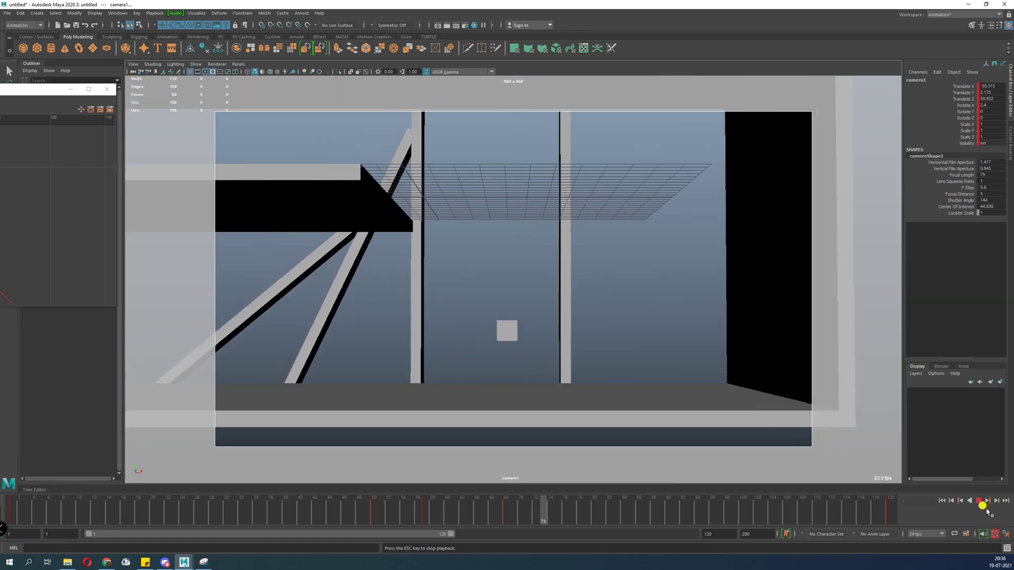
Stop playback and try to reshape the end of the Translate Y curve around the frame 68 key.
{"action": "left_click", "coordinate": [976, 503]}
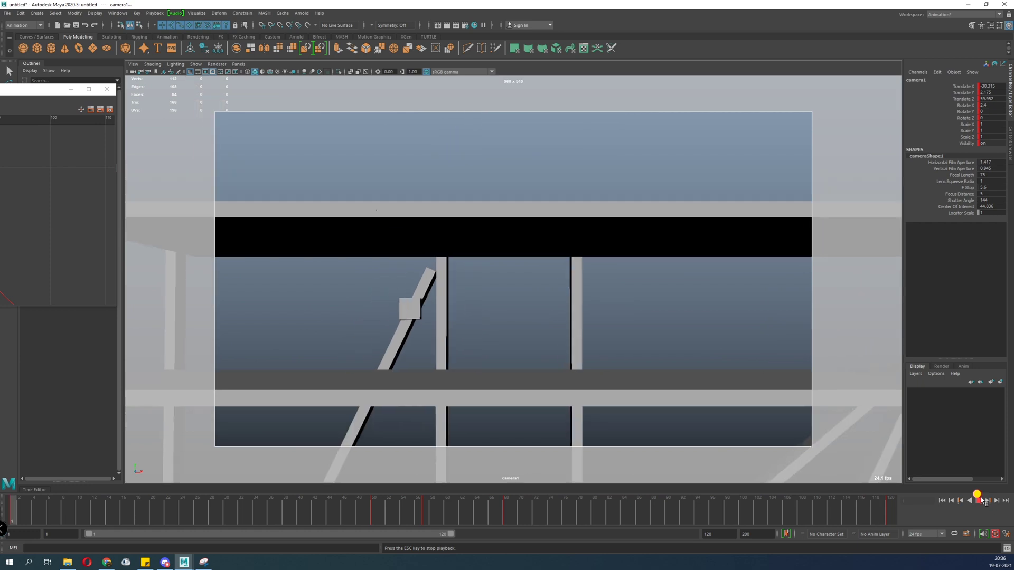
{"action": "middle_click_drag", "start_coordinate": [0, 242], "coordinate": [111, 148], "text": "alt"}
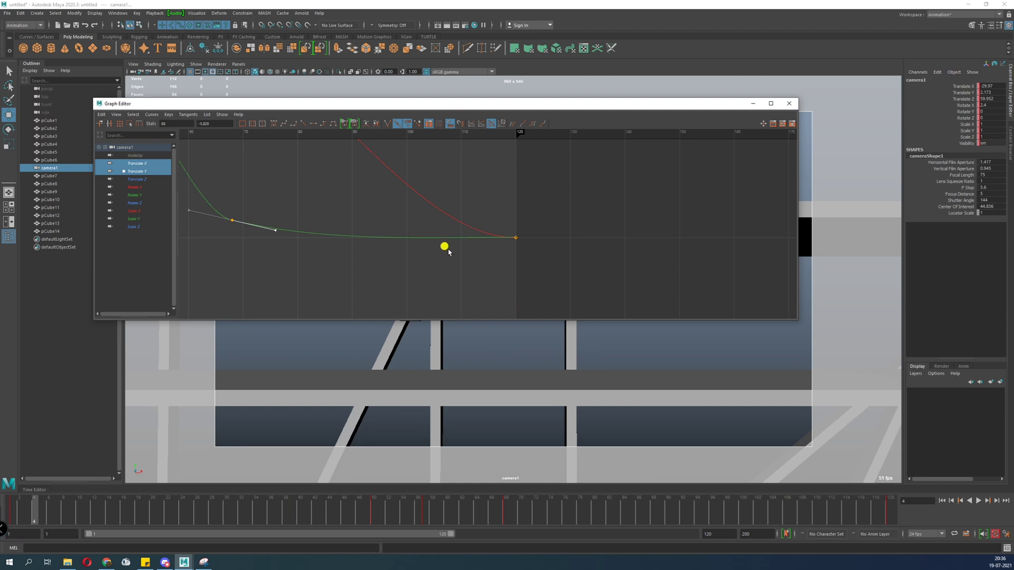
{"action": "middle_click_drag", "start_coordinate": [449, 252], "coordinate": [570, 250], "text": "alt"}
{"action": "mouse_move", "coordinate": [570, 250]}
{"action": "right_mouse_down", "text": "alt+shift"}
{"action": "mouse_move", "coordinate": [495, 246]}
{"action": "mouse_move", "coordinate": [490, 230]}
{"action": "mouse_move", "coordinate": [530, 227]}
{"action": "mouse_move", "coordinate": [510, 208]}
{"action": "mouse_move", "coordinate": [541, 224]}
{"action": "mouse_move", "coordinate": [577, 219]}
{"action": "mouse_move", "coordinate": [581, 188]}
{"action": "mouse_move", "coordinate": [568, 285]}
{"action": "right_mouse_up", "text": "alt+shift"}
{"action": "middle_click_drag", "start_coordinate": [482, 235], "coordinate": [529, 295], "text": "alt"}
{"action": "left_click_drag", "start_coordinate": [438, 228], "coordinate": [367, 267]}
{"action": "middle_click_drag", "start_coordinate": [373, 274], "coordinate": [391, 268]}
Hide the Graph Editor and play the animation through camera1 to check the reshaped ending of the vertical motion.
{"action": "left_click_drag", "start_coordinate": [717, 108], "coordinate": [760, 92]}
{"action": "left_click", "coordinate": [730, 97]}
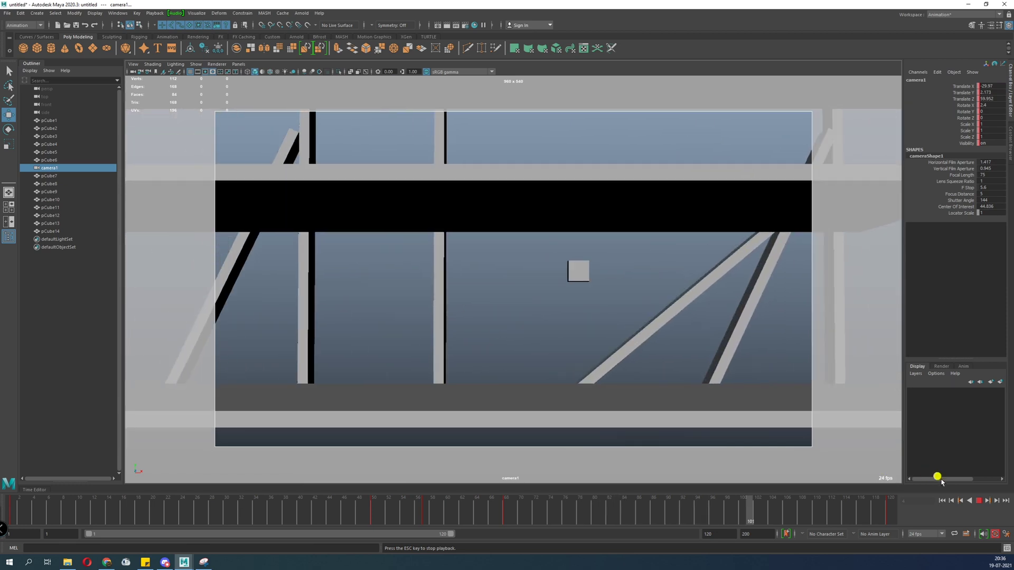
{"action": "left_click", "coordinate": [979, 500]}
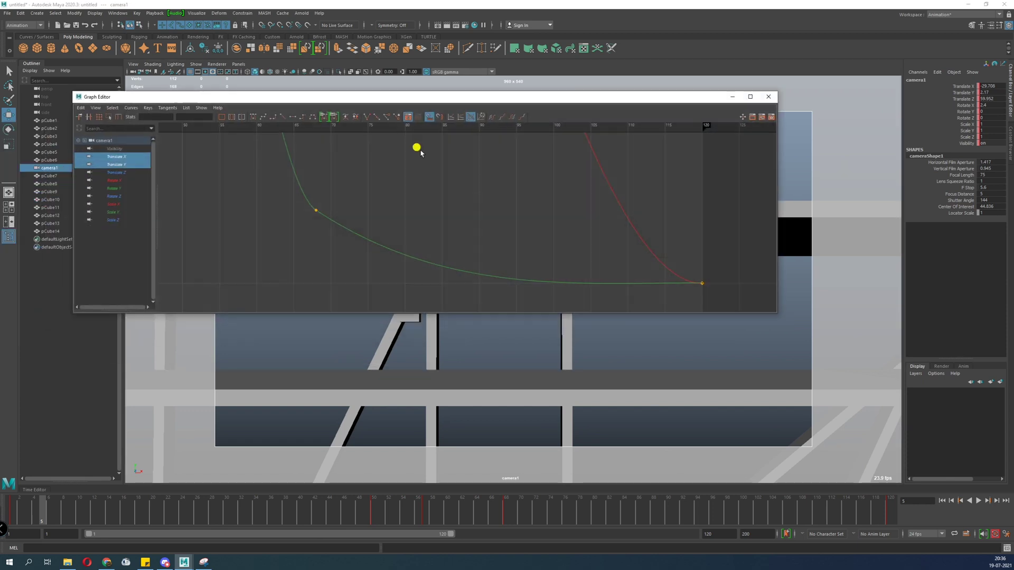
Undo the recent edits to camera1's Translate Y keys.
{"action": "key", "text": "ctrl+z"}
{"action": "key", "text": "ctrl+z"}
{"action": "scroll", "coordinate": [430, 206], "scroll_direction": "down", "scroll_amount": 10}
{"action": "key", "text": "ctrl+z"}
{"action": "key", "text": "ctrl+z"}
{"action": "key", "text": "ctrl+z"}
{"action": "scroll", "coordinate": [489, 195], "scroll_direction": "up", "scroll_amount": 8}
{"action": "middle_click_drag", "start_coordinate": [503, 208], "coordinate": [518, 261], "text": "alt"}
{"action": "key", "text": "ctrl+z"}
{"action": "key", "text": "ctrl+z"}
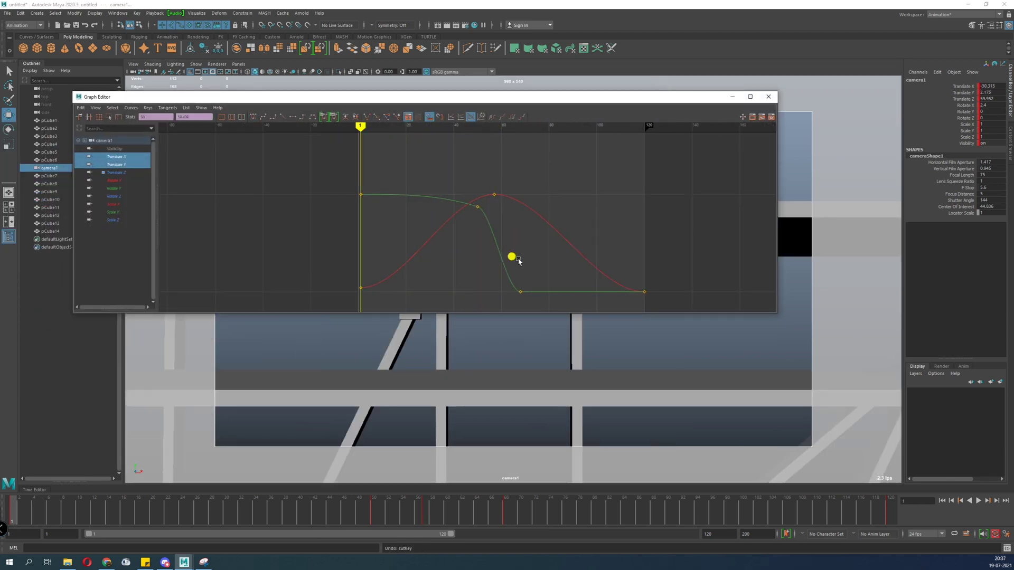
Move the Graph Editor aside and play the animation to review the camera motion with the restored curves.
{"action": "left_click_drag", "start_coordinate": [646, 100], "coordinate": [614, 68]}
{"action": "key", "text": "alt+v"}
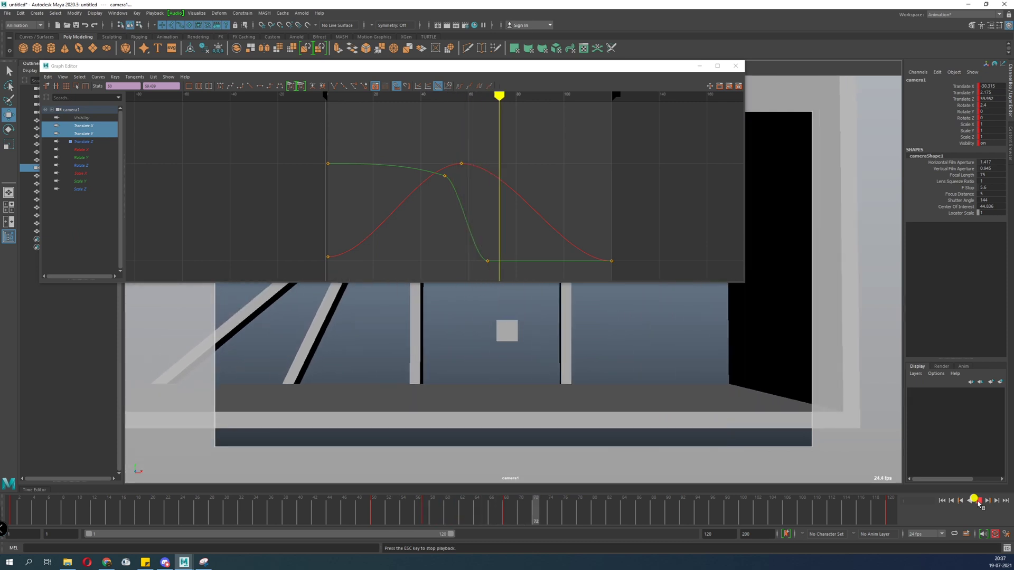
{"action": "left_click", "coordinate": [974, 501]}
Key camera1 at frames 40 and 80, and delete the added Translate X keys at both frames.
{"action": "left_click_drag", "start_coordinate": [529, 62], "coordinate": [307, 146]}
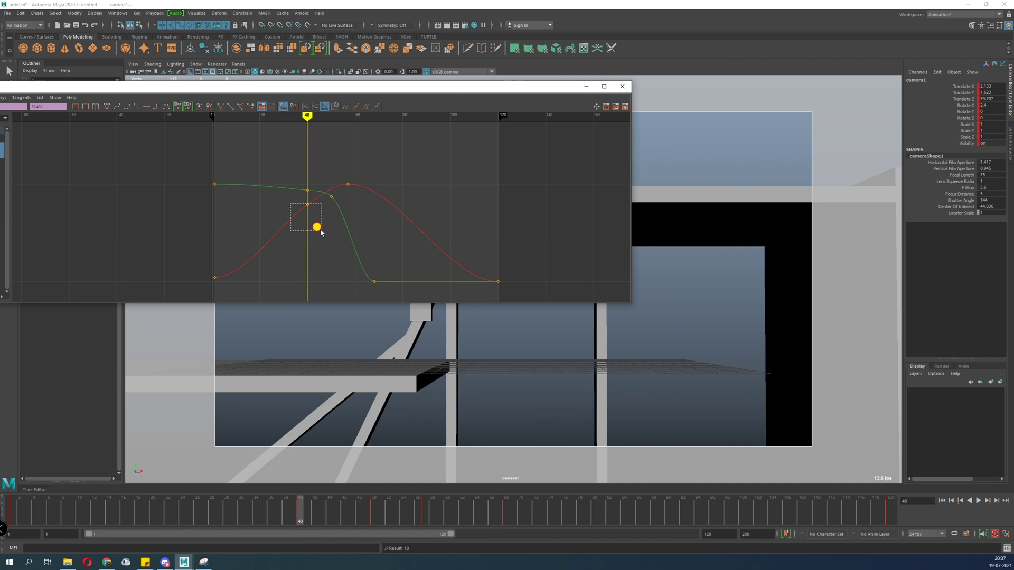
{"action": "left_click_drag", "start_coordinate": [320, 229], "coordinate": [320, 229]}
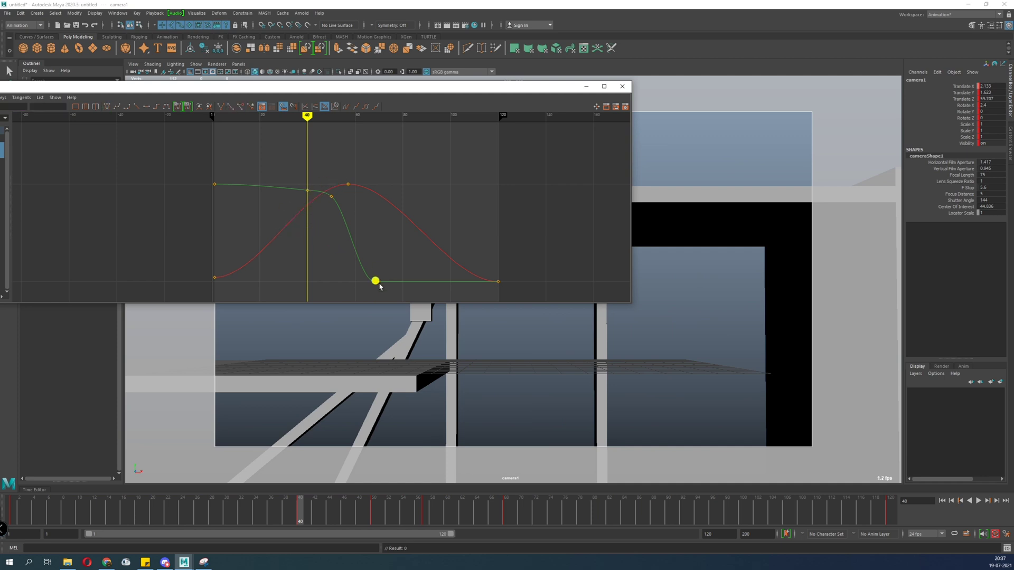
{"action": "left_click_drag", "start_coordinate": [304, 511], "coordinate": [593, 522]}
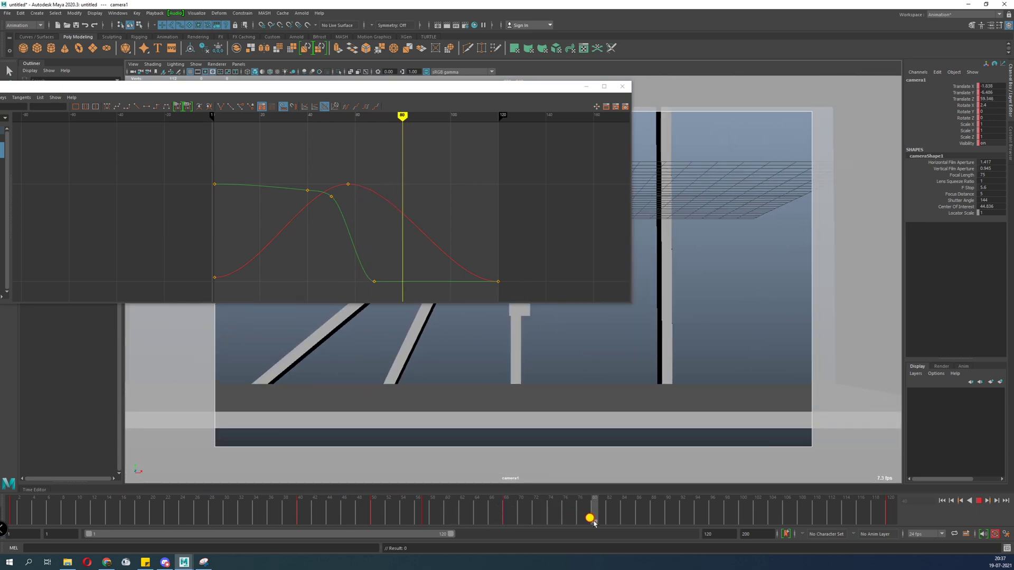
{"action": "key", "text": "s"}
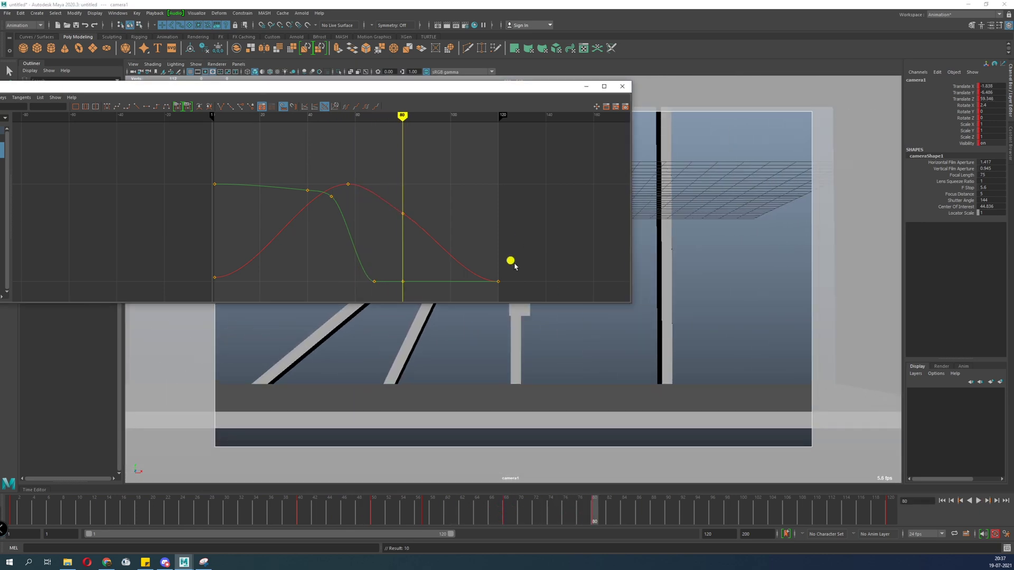
{"action": "left_click_drag", "start_coordinate": [425, 189], "coordinate": [383, 242]}
Lower the Translate Y key at frame 50 to start the camera's drop in a smooth arc, and inspect the curve around it.
{"action": "left_click_drag", "start_coordinate": [335, 217], "coordinate": [338, 228]}
{"action": "left_click_drag", "start_coordinate": [392, 302], "coordinate": [393, 303]}
{"action": "middle_click_drag", "start_coordinate": [383, 259], "coordinate": [351, 252], "text": "alt"}
{"action": "scroll", "coordinate": [400, 195], "scroll_direction": "up", "scroll_amount": 5}
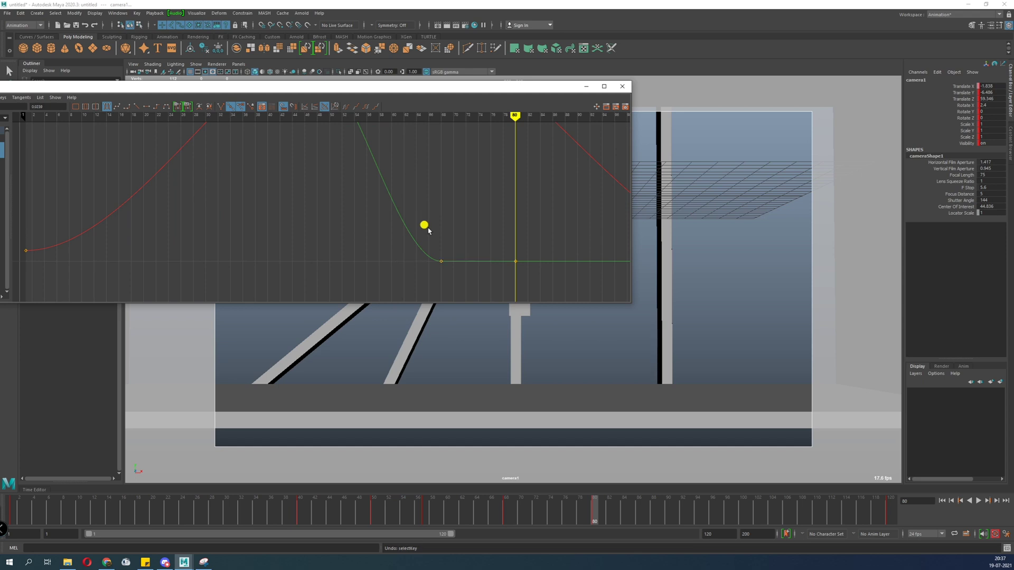
{"action": "middle_click_drag", "start_coordinate": [447, 236], "coordinate": [446, 194], "text": "shift"}
{"action": "right_click_drag", "start_coordinate": [442, 194], "coordinate": [442, 231], "text": "alt+shift"}
{"action": "middle_click_drag", "start_coordinate": [362, 174], "coordinate": [385, 193], "text": "alt"}
{"action": "right_click_drag", "start_coordinate": [385, 193], "coordinate": [383, 170], "text": "alt+shift"}
{"action": "middle_click_drag", "start_coordinate": [383, 170], "coordinate": [407, 245], "text": "alt"}
{"action": "left_click_drag", "start_coordinate": [400, 213], "coordinate": [323, 266]}
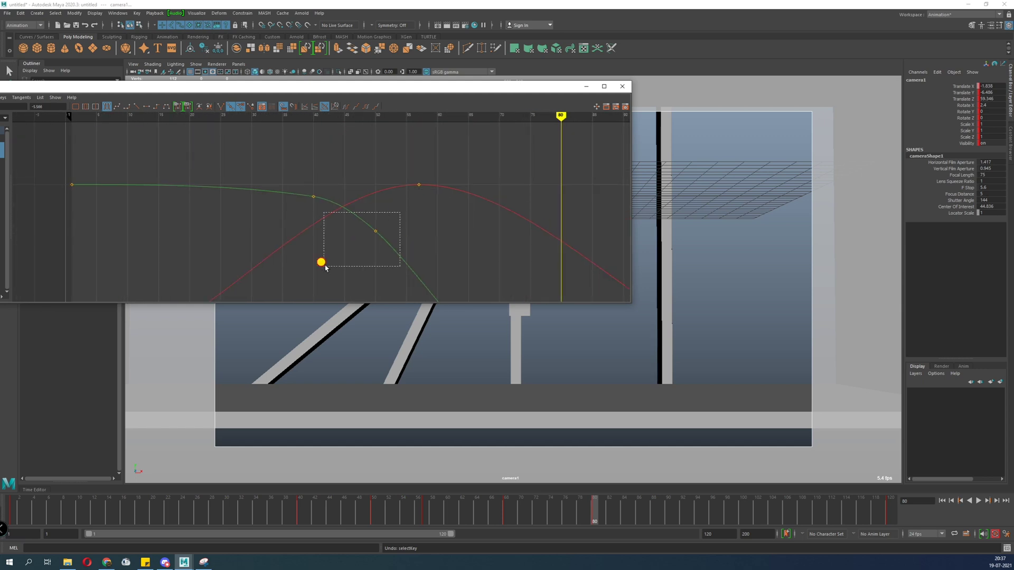
{"action": "right_click_drag", "start_coordinate": [350, 283], "coordinate": [346, 247], "text": "alt"}
{"action": "right_click_drag", "start_coordinate": [319, 204], "coordinate": [308, 198], "text": "alt"}
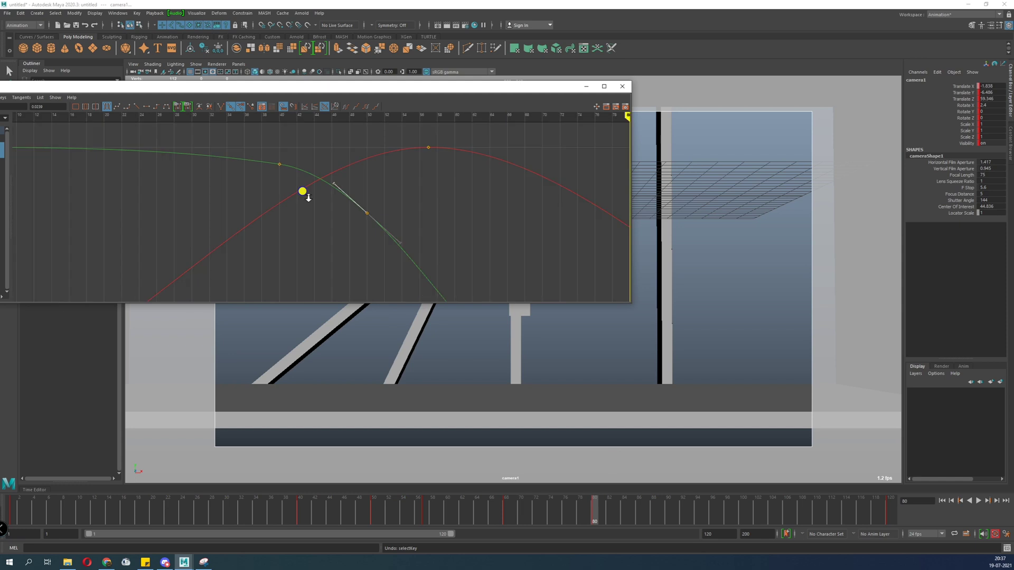
Minimize the Graph Editor and play the animation through camera1 to review the smoothed vertical motion.
{"action": "left_click_drag", "start_coordinate": [387, 94], "coordinate": [402, 273]}
{"action": "left_click", "coordinate": [601, 266]}
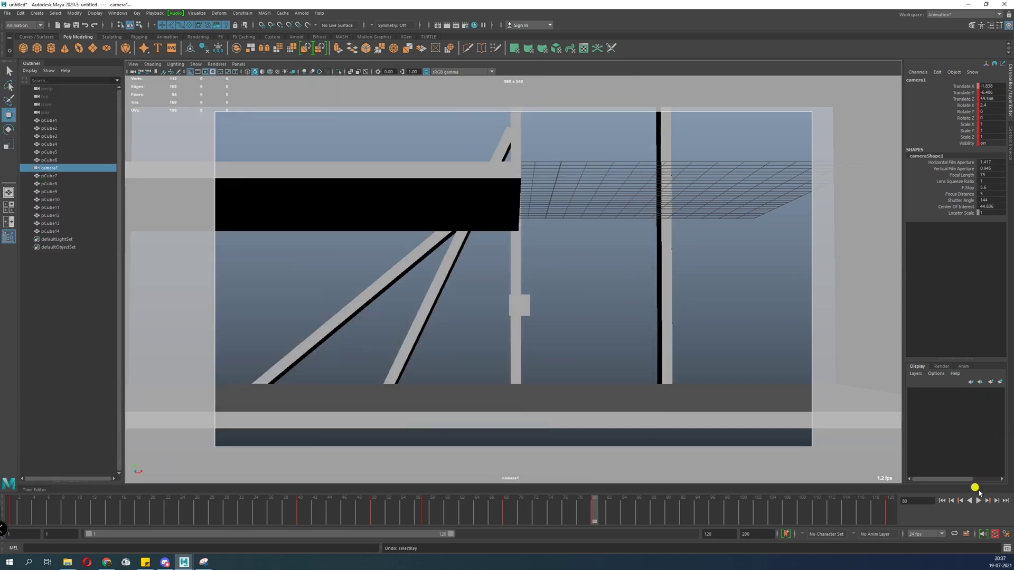
{"action": "left_click", "coordinate": [979, 501]}
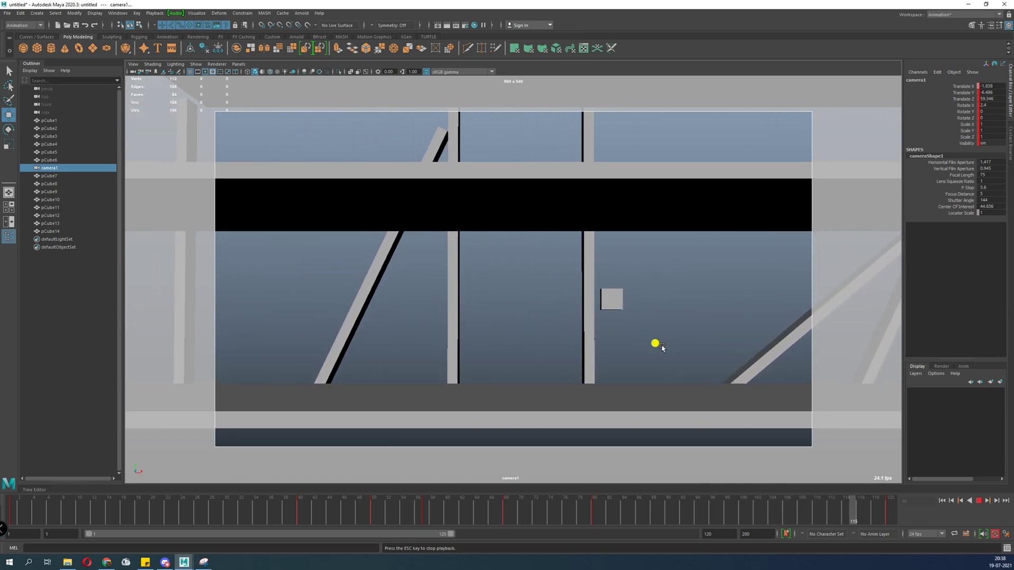